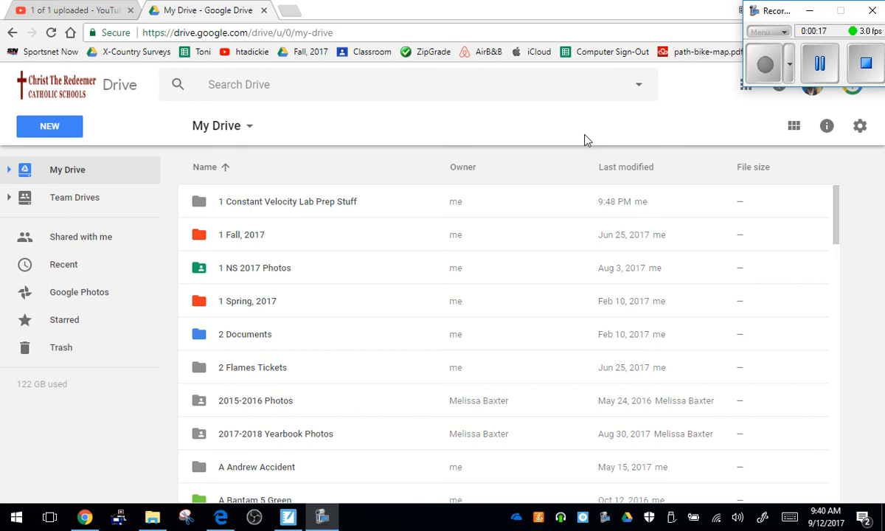
double_click(304, 202)
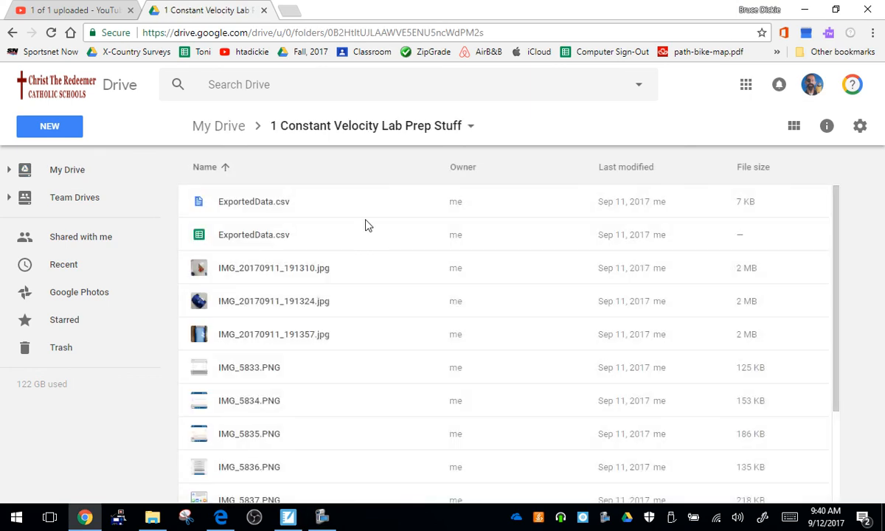
left_click(266, 209)
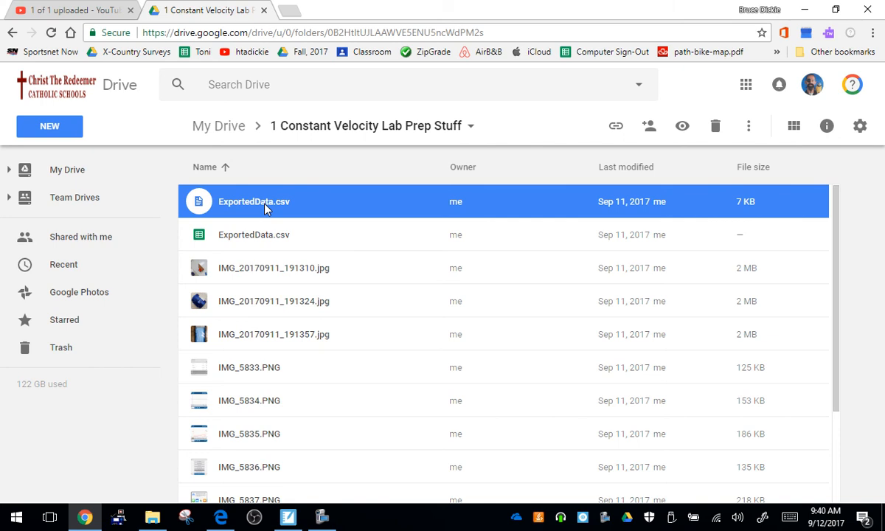
right_click(266, 208)
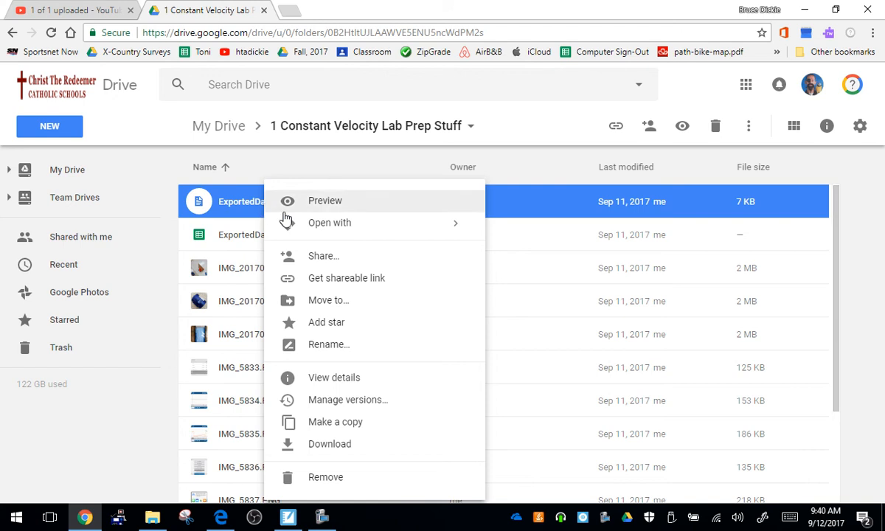
mouse_move(293, 228)
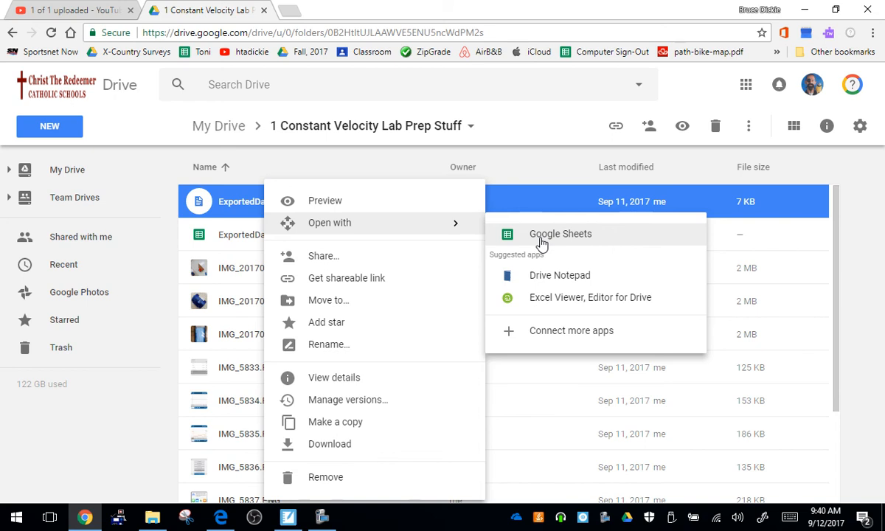
left_click(270, 168)
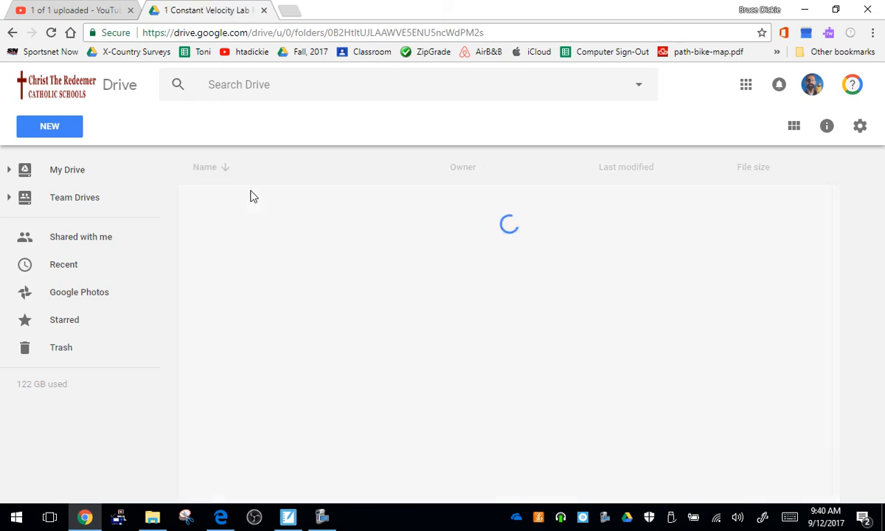
left_click(12, 33)
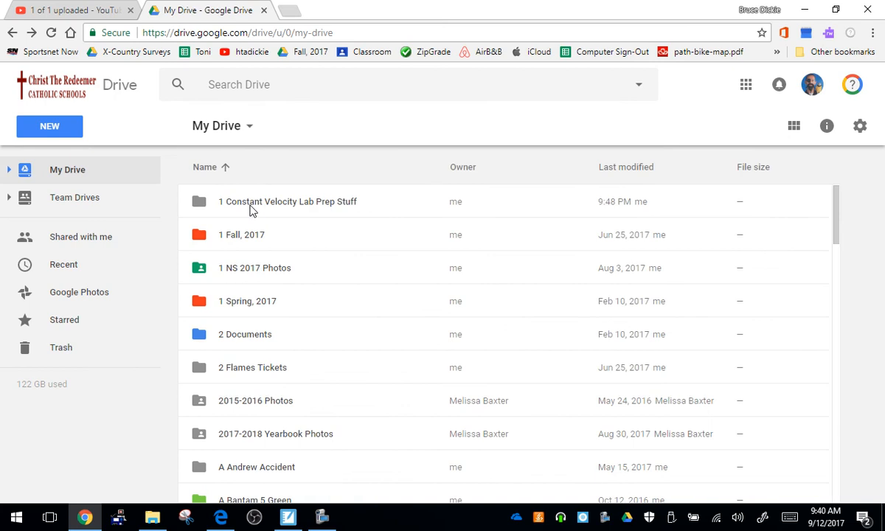
Step: Open the ExportedData.csv text file from the "1 Constant Velocity Lab Prep Stuff" folder with Google Sheets
double_click(325, 201)
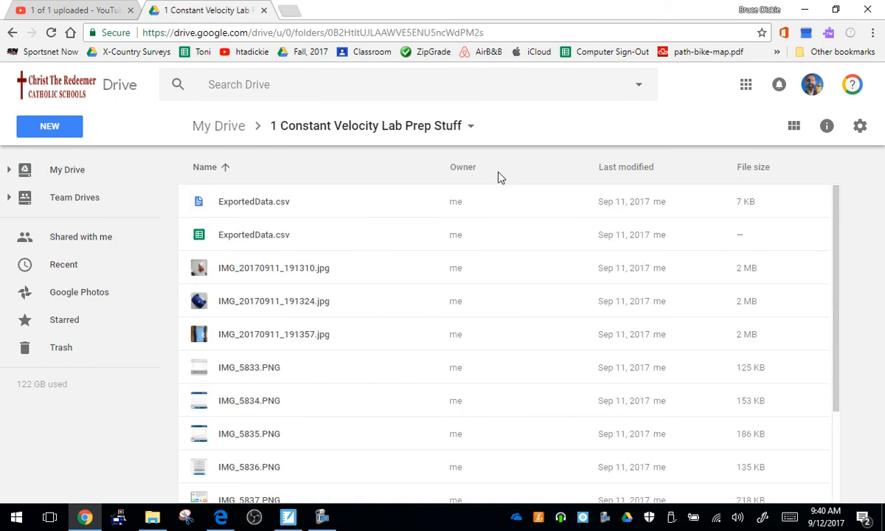
left_click(283, 205)
right_click(282, 205)
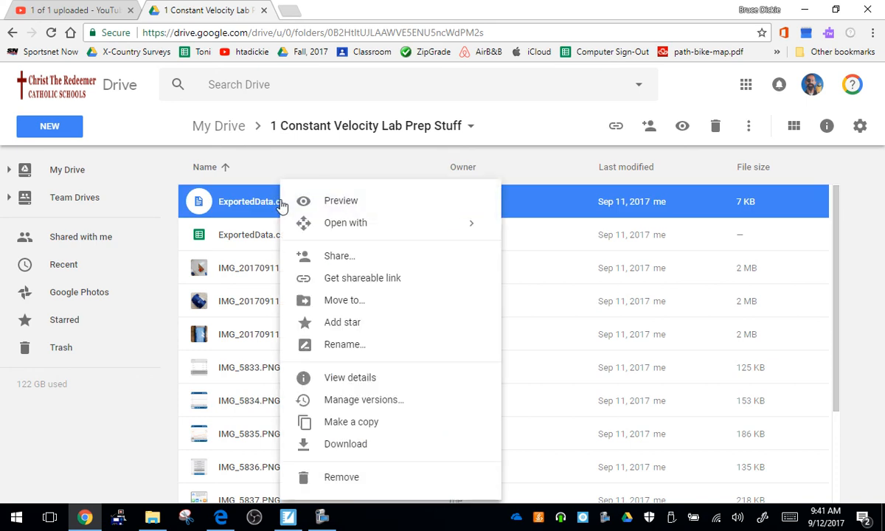
mouse_move(348, 230)
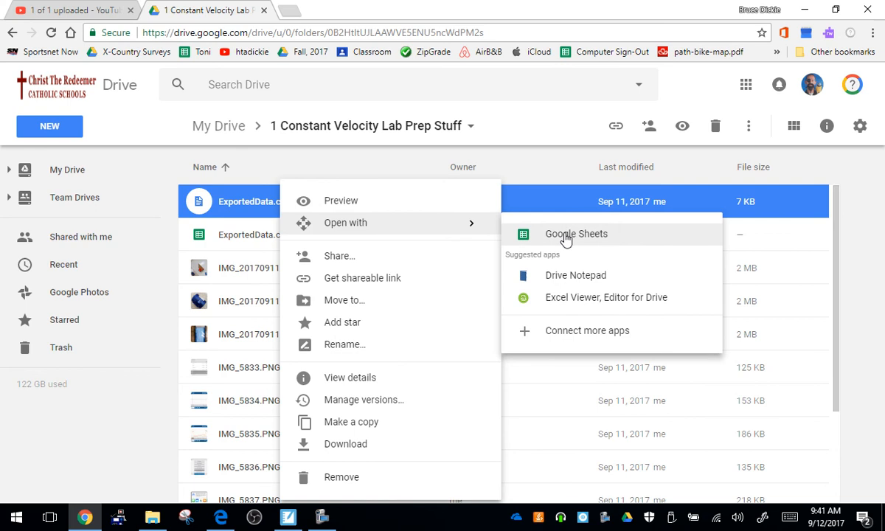
left_click(566, 237)
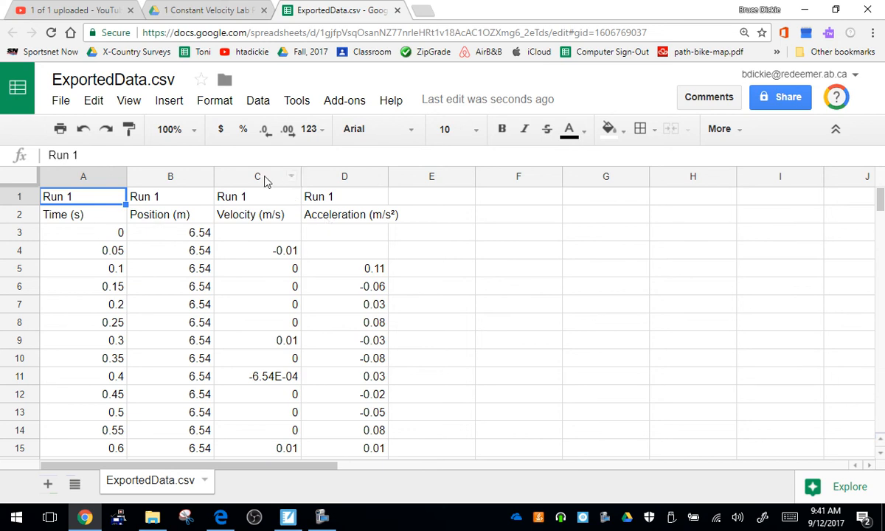
Step: Delete the Velocity and Acceleration columns, C and D, from the sheet
left_click_drag(267, 181, 371, 175)
right_click(338, 177)
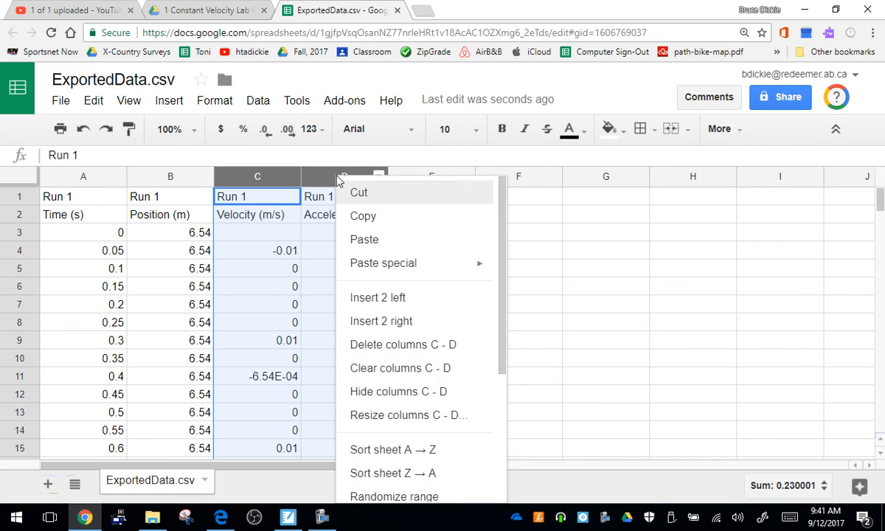
left_click(399, 346)
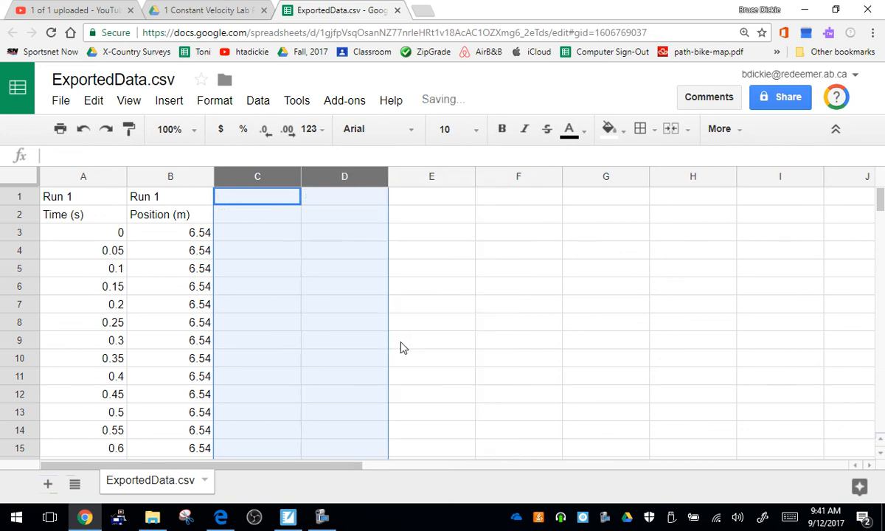
left_click(369, 313)
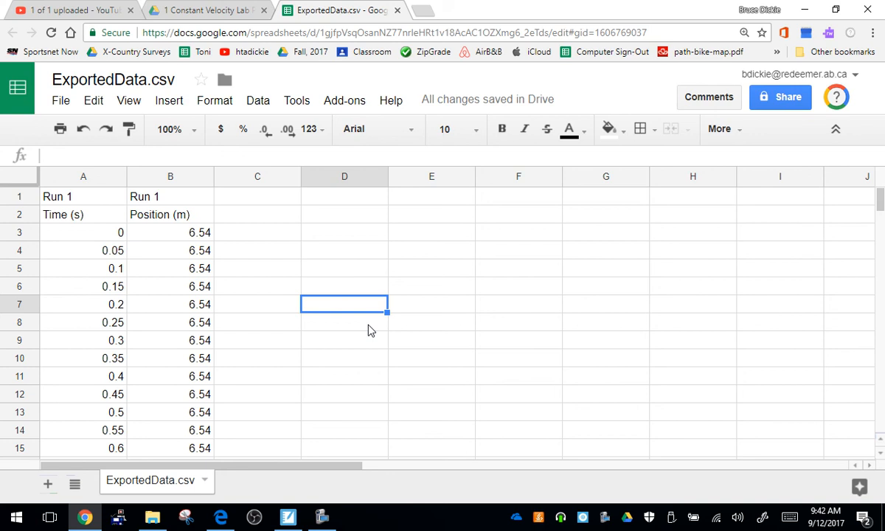
left_click_drag(81, 235, 219, 179)
left_click(233, 287)
scroll(233, 287, "up", 2)
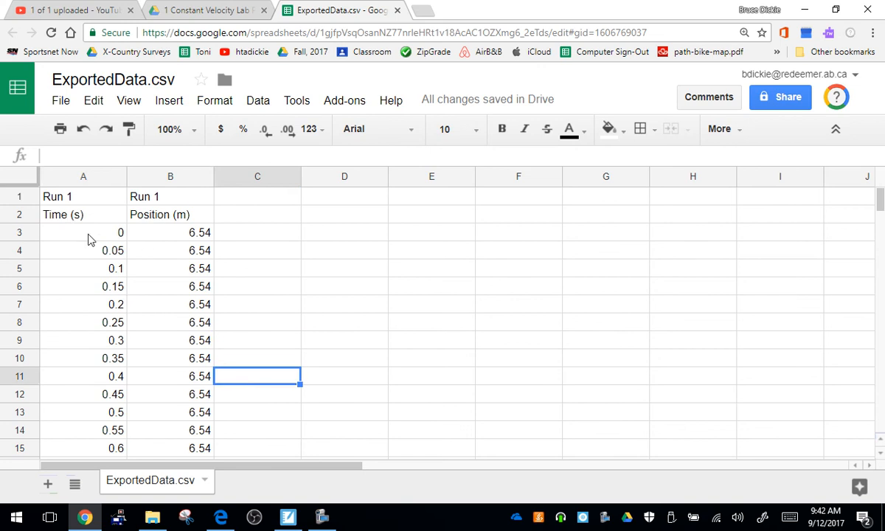
Step: Insert a chart from the time and position values in A3:B303
left_click_drag(87, 240, 180, 247)
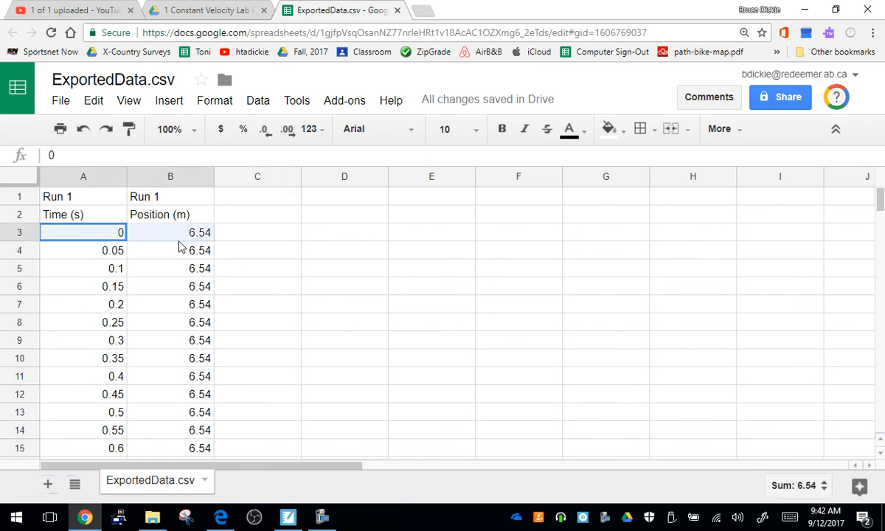
left_click_drag(179, 256, 192, 310)
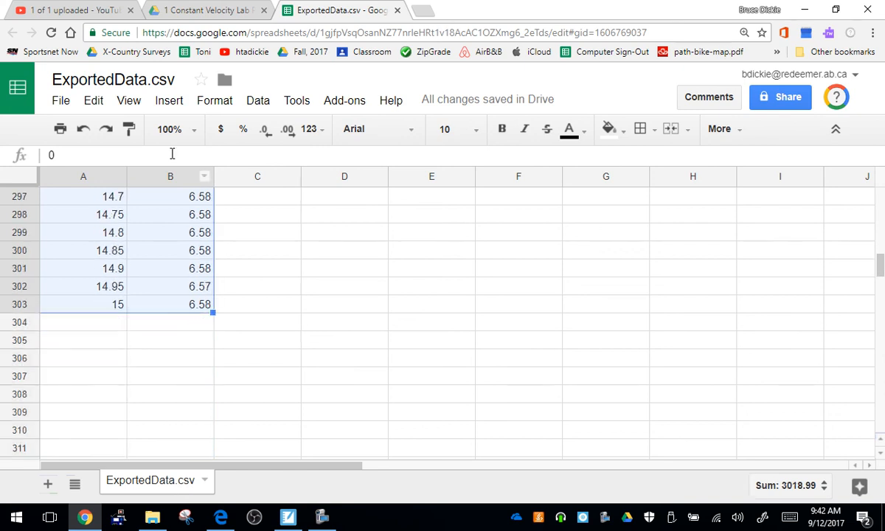
left_click(168, 102)
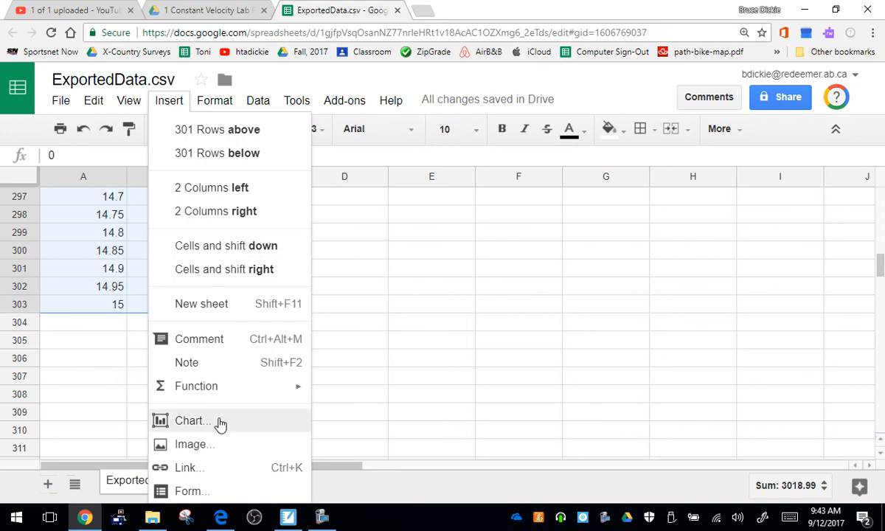
left_click(190, 420)
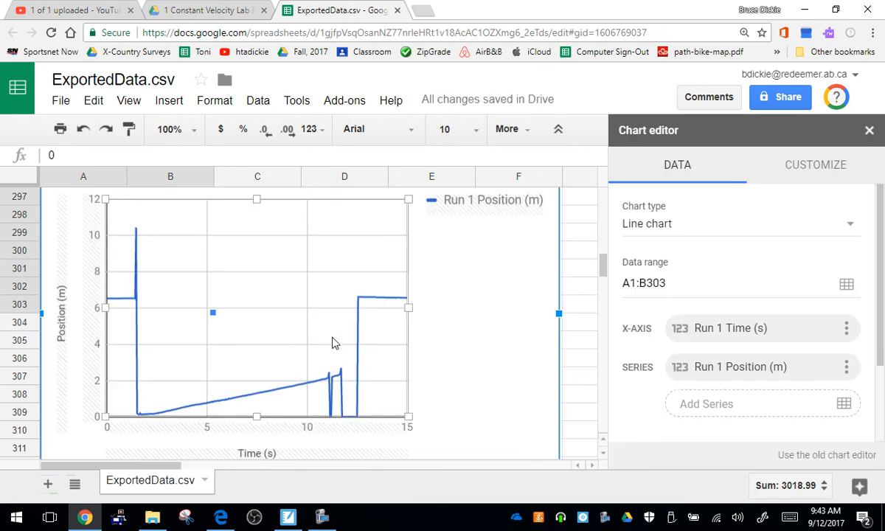
Step: Change the chart type to Scatter chart and close the chart editor
left_click(673, 226)
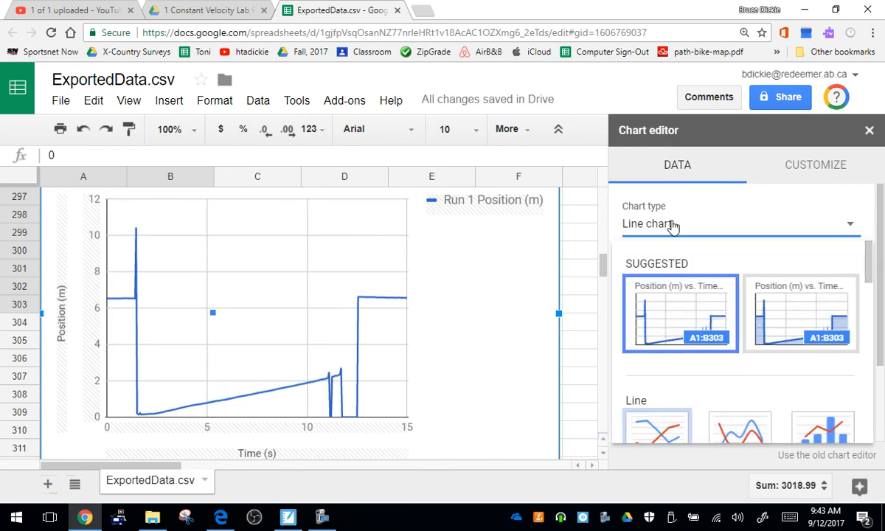
left_click(673, 227)
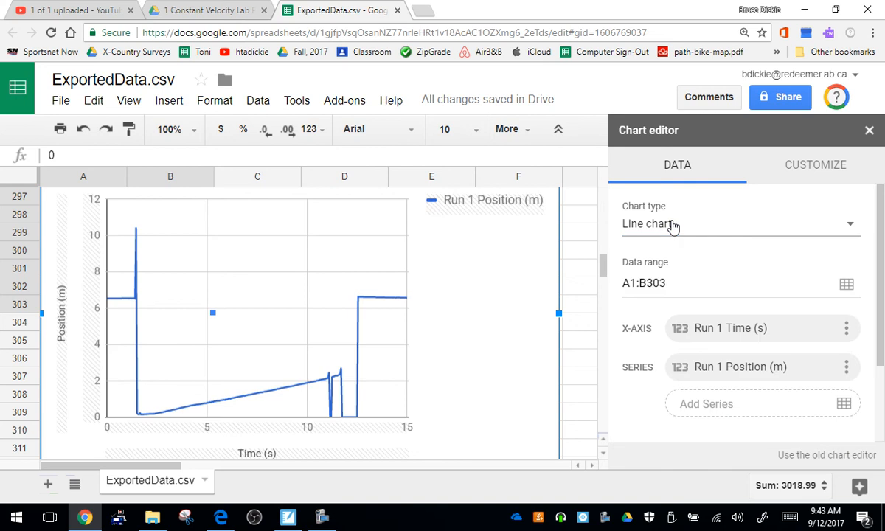
left_click(673, 226)
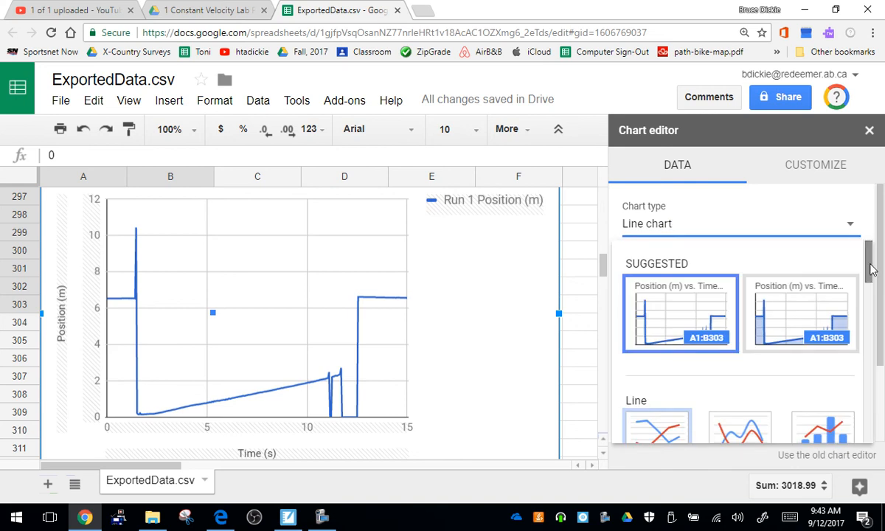
left_click_drag(870, 269, 875, 379)
left_click(690, 360)
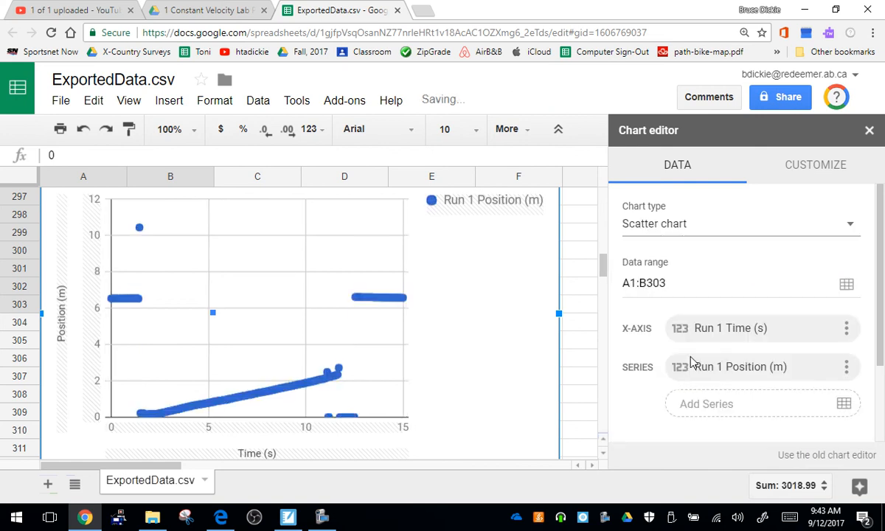
left_click(705, 367)
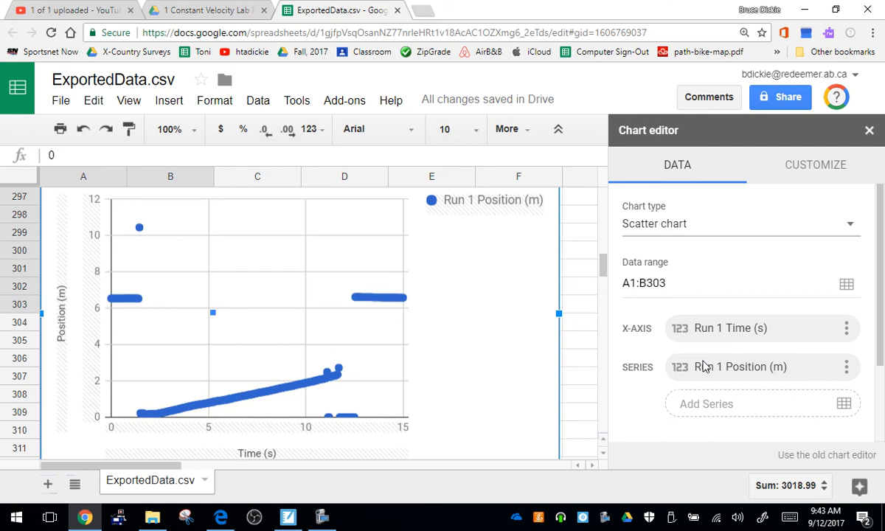
mouse_move(270, 385)
left_click(869, 131)
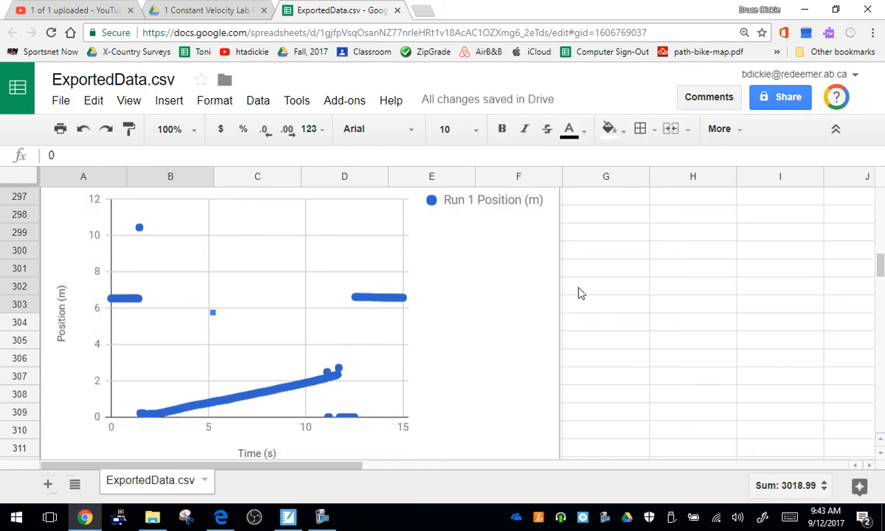
Step: Move the scatter chart off the data so that it starts at column C, beside the last data rows
left_click(527, 239)
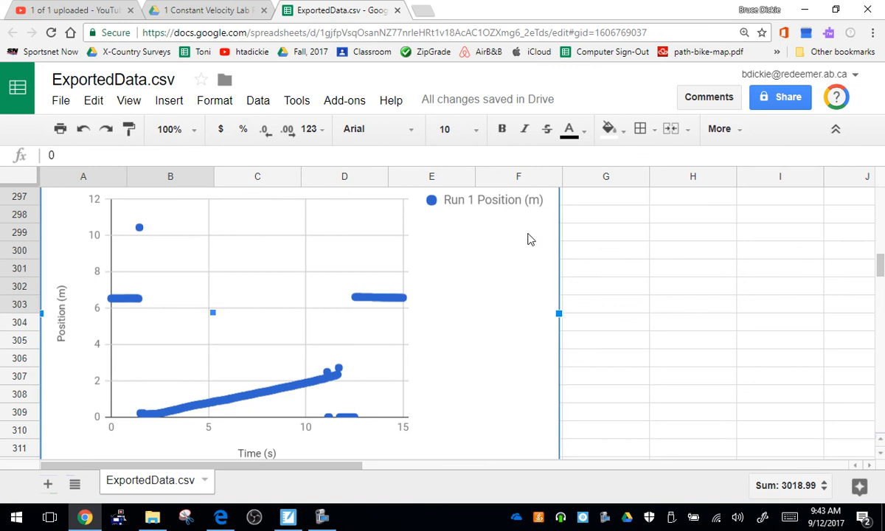
double_click(528, 239)
left_click_drag(401, 198, 573, 200)
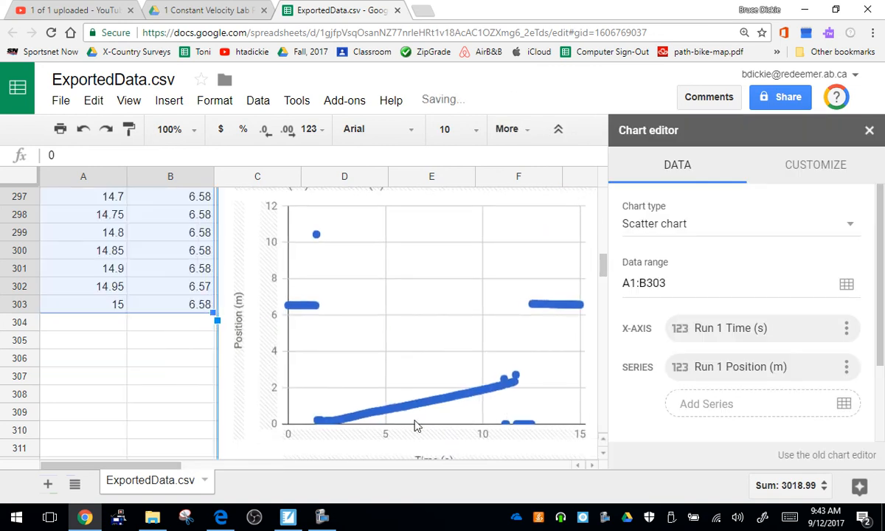
mouse_move(389, 410)
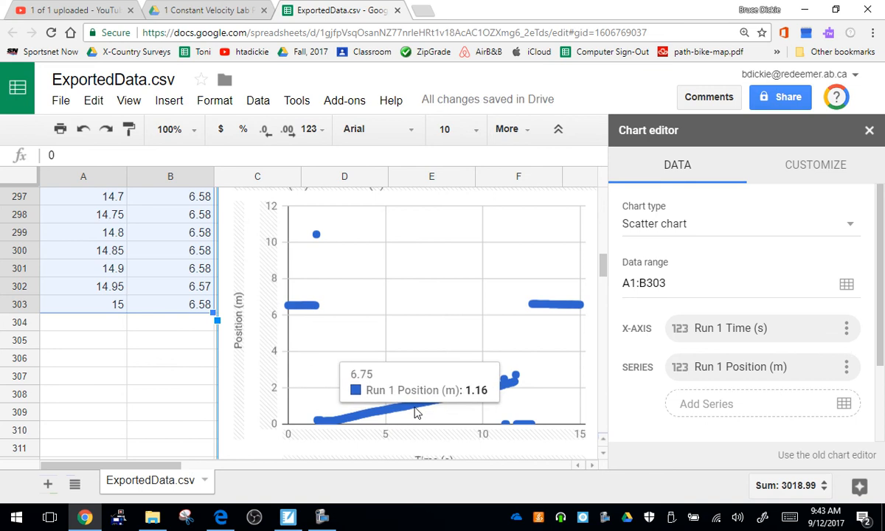
left_click(171, 361)
Step: Close the chart editor and move the scatter chart up the sheet beside the data until its top edge reaches about row 232
scroll(170, 366, "up", 7)
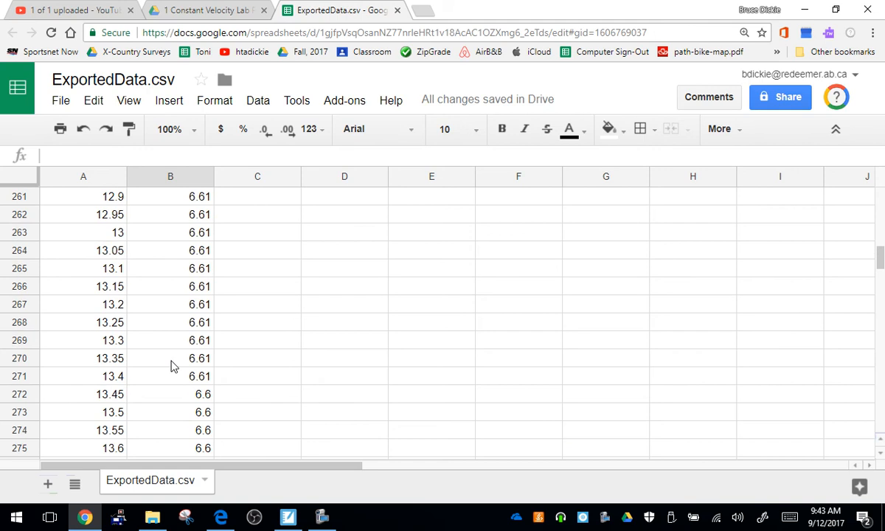
scroll(172, 367, "up", 15)
scroll(172, 365, "down", 20)
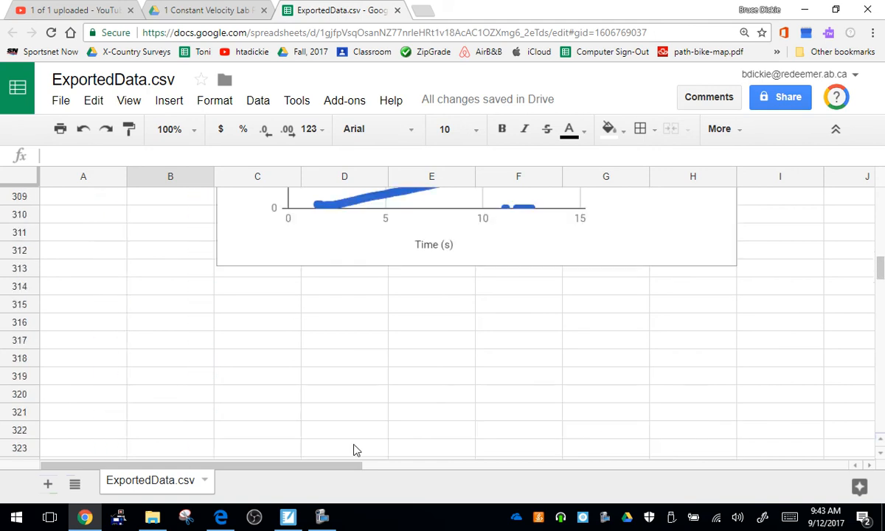
scroll(353, 450, "up", 4)
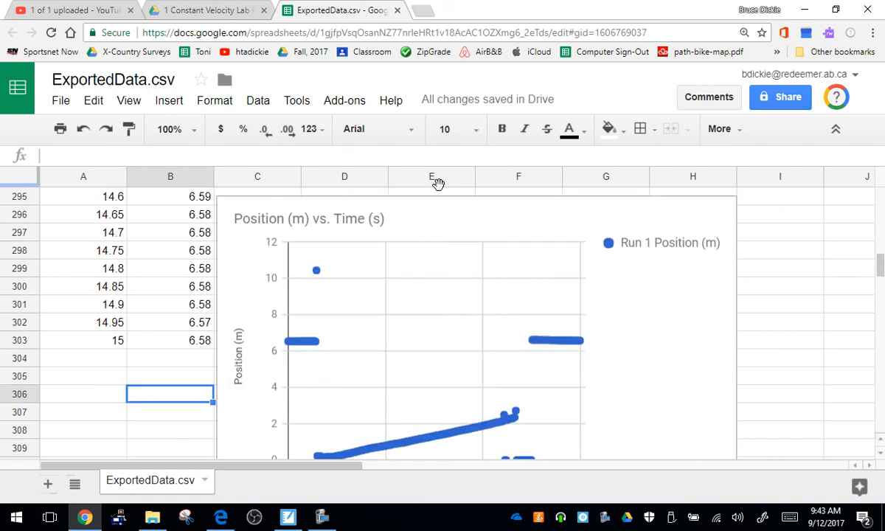
left_click(477, 227)
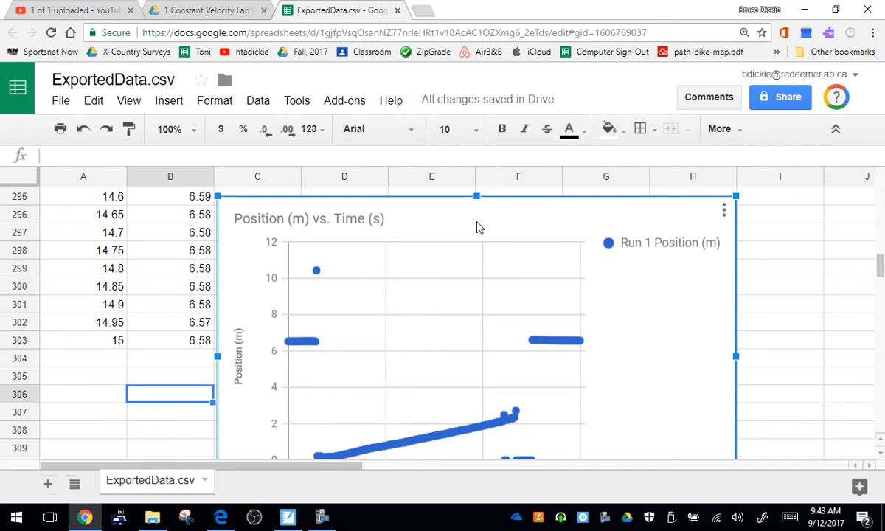
left_click_drag(477, 228, 481, 190)
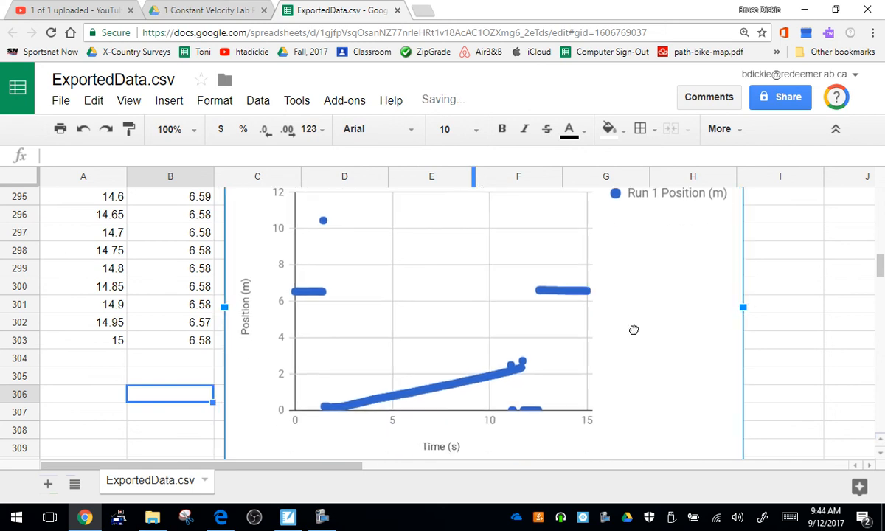
left_click_drag(633, 329, 642, 298)
scroll(645, 318, "up", 4)
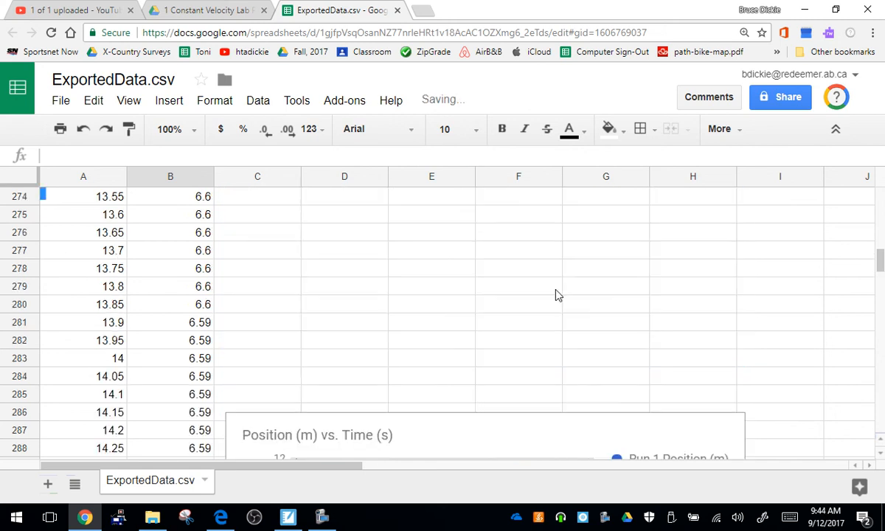
left_click(530, 441)
left_click_drag(530, 441, 529, 184)
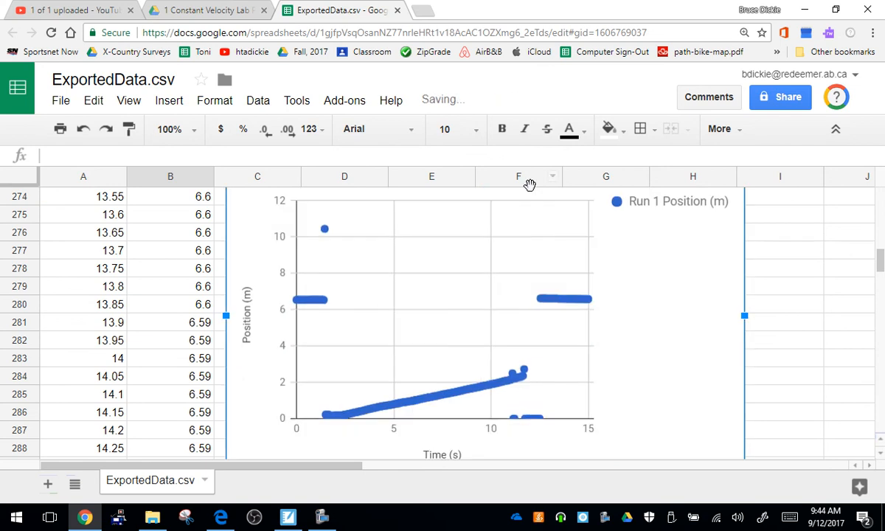
scroll(531, 359, "up", 3)
left_click_drag(510, 429, 511, 163)
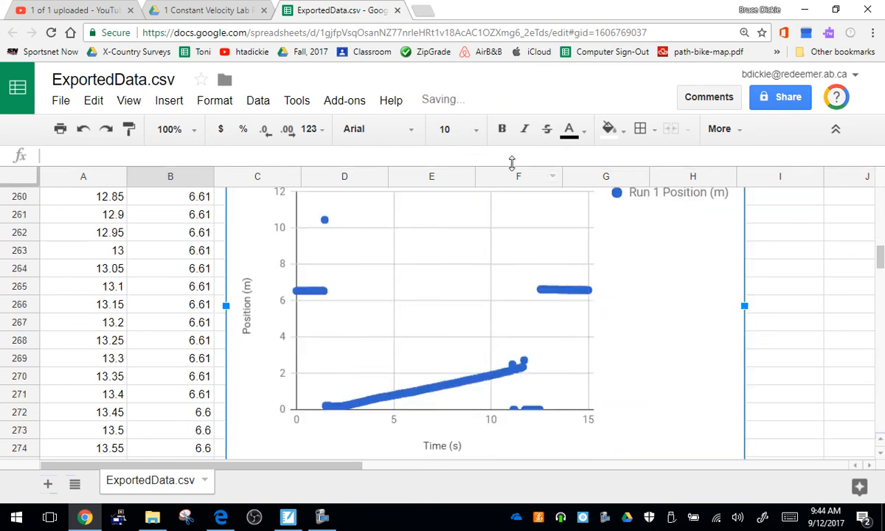
scroll(539, 384, "up", 4)
left_click(506, 456)
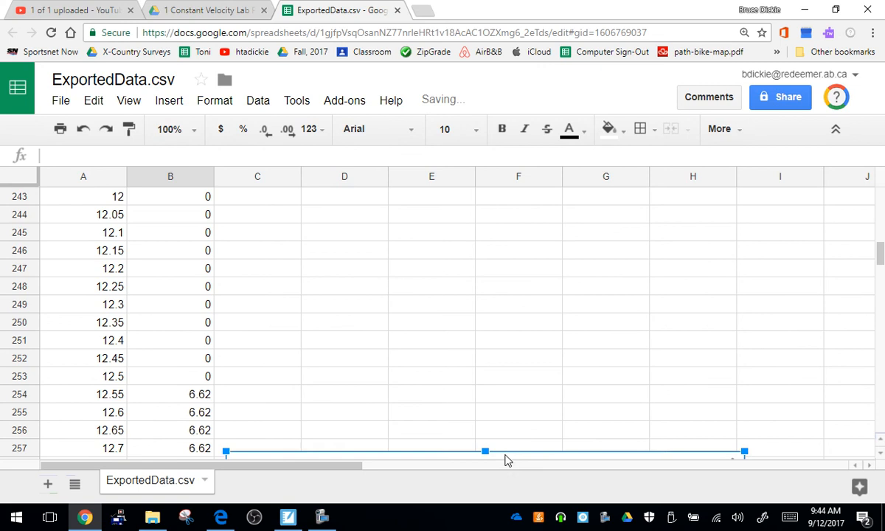
left_click_drag(506, 456, 520, 194)
scroll(529, 320, "up", 3)
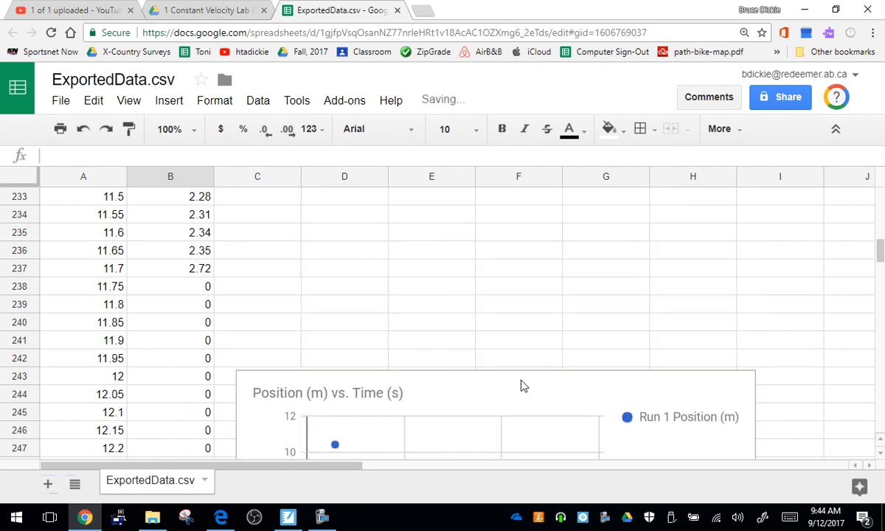
left_click_drag(521, 385, 518, 163)
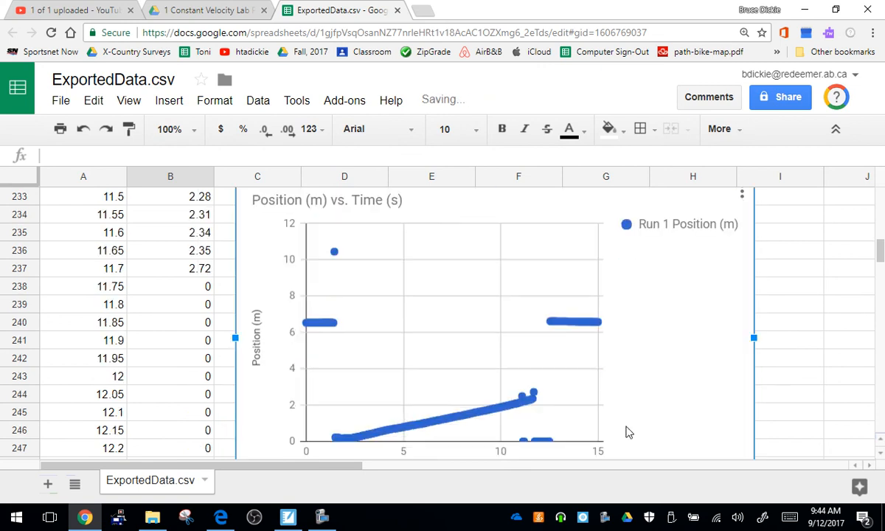
Step: Delete rows 3 to 102 from the start of the time and position data
mouse_move(815, 59)
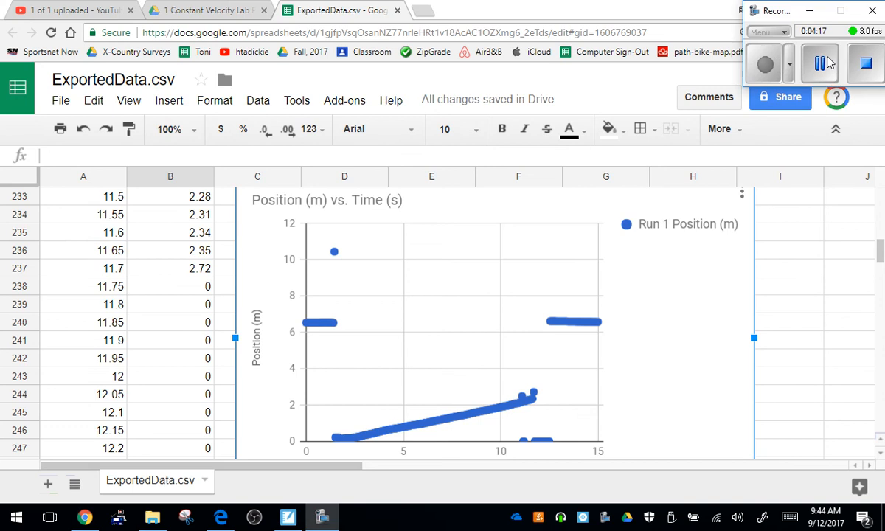
scroll(415, 207, "up", 15)
scroll(165, 243, "up", 12)
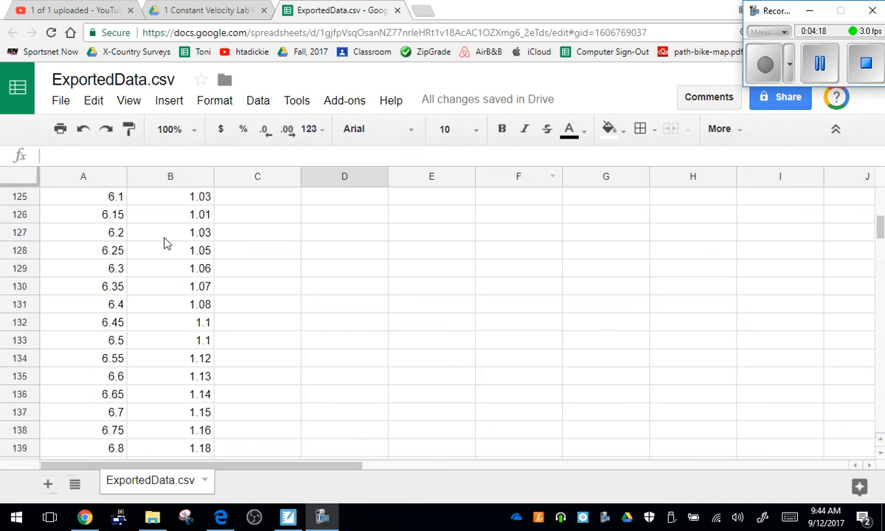
scroll(73, 217, "up", 20)
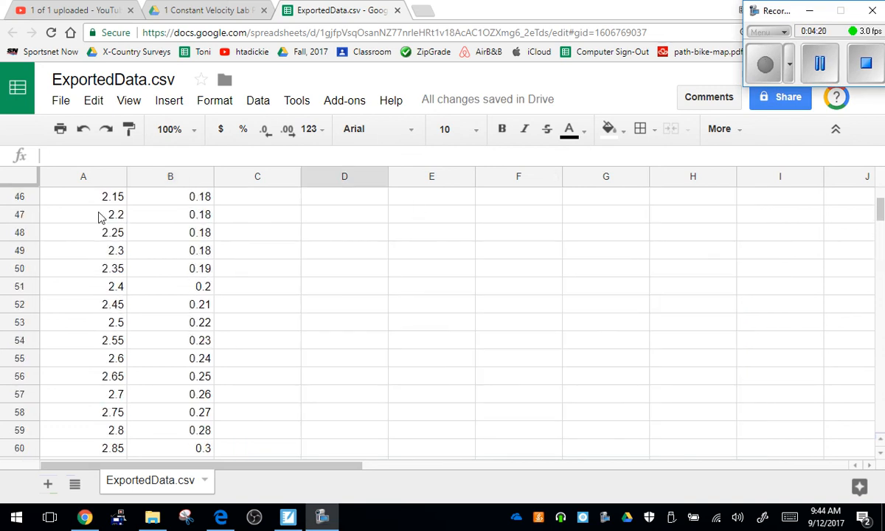
scroll(101, 218, "up", 15)
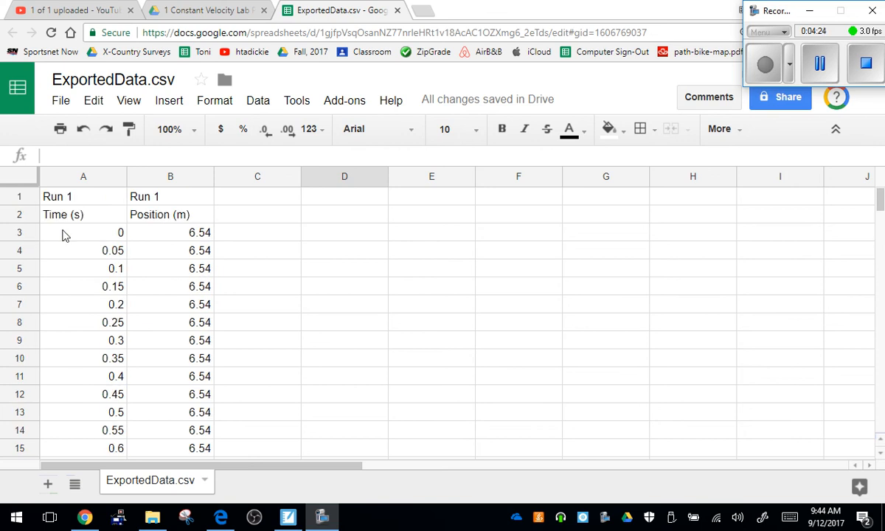
left_click(19, 233)
left_click_drag(18, 247, 25, 376)
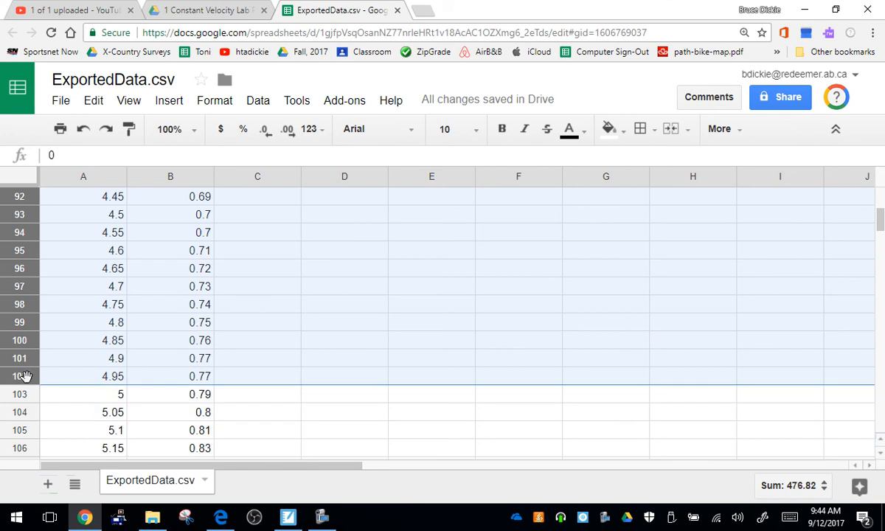
right_click(21, 305)
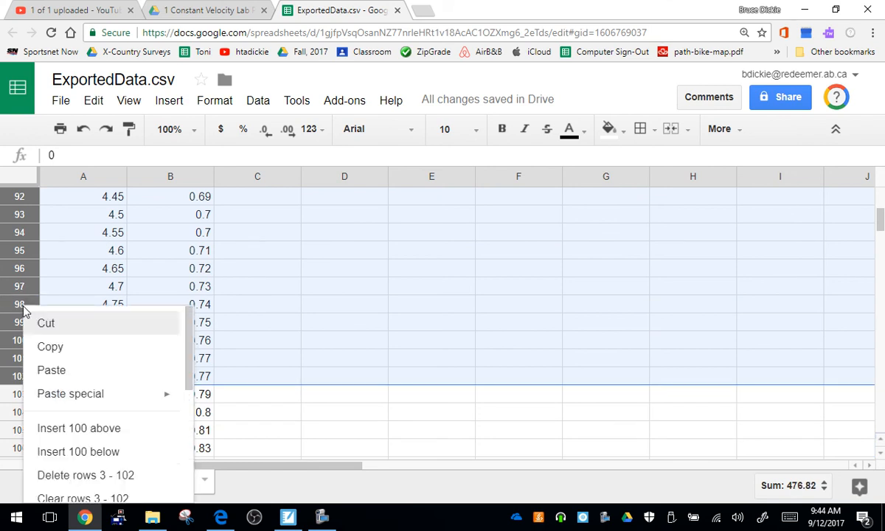
left_click(96, 476)
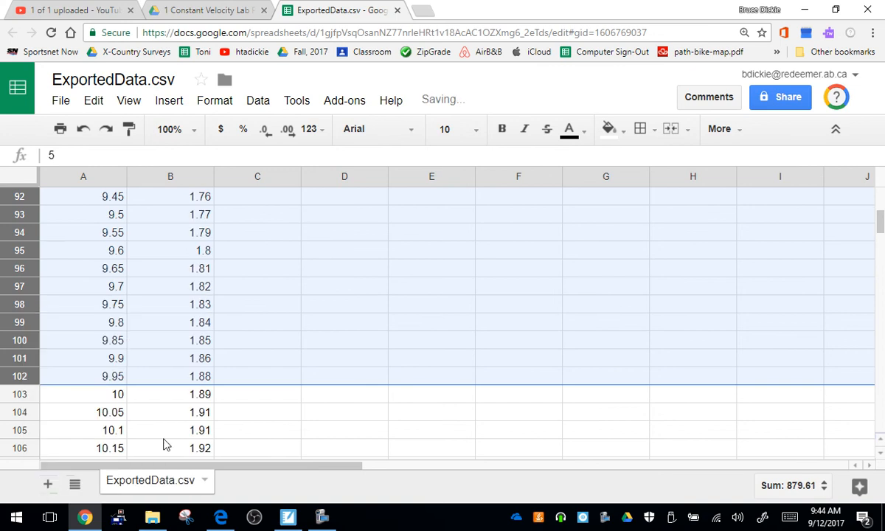
Step: Clear the row selection and delete rows 25 to 218, keeping only the data down to row 24
scroll(166, 444, "up", 5)
scroll(175, 442, "up", 15)
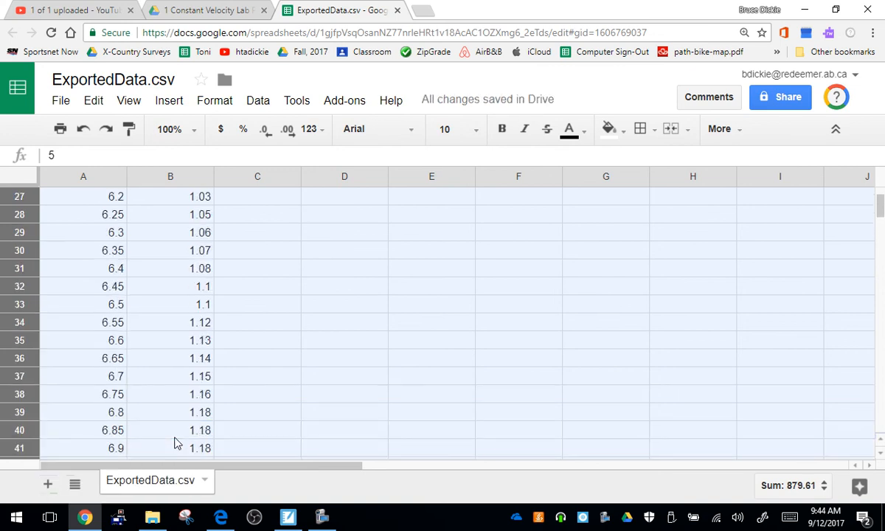
scroll(159, 323, "down", 5)
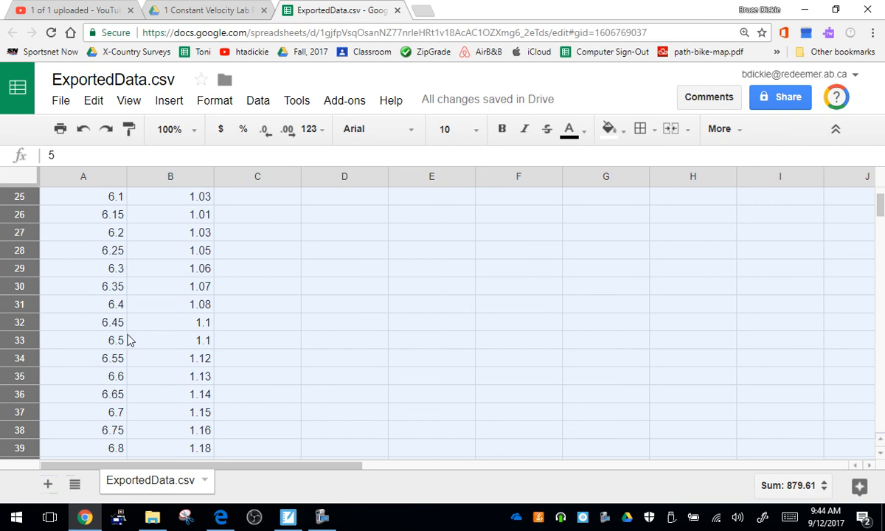
scroll(127, 339, "up", 3)
scroll(128, 339, "down", 1)
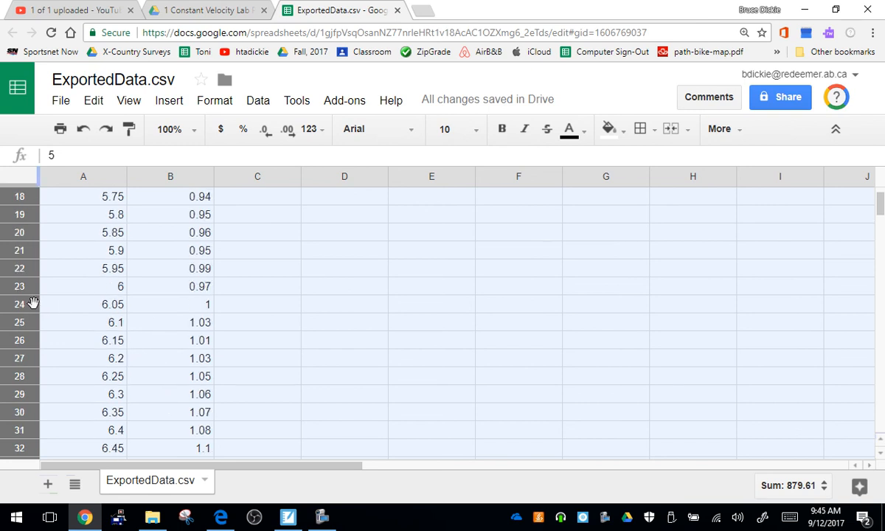
key("ctrl+a")
left_click(59, 308)
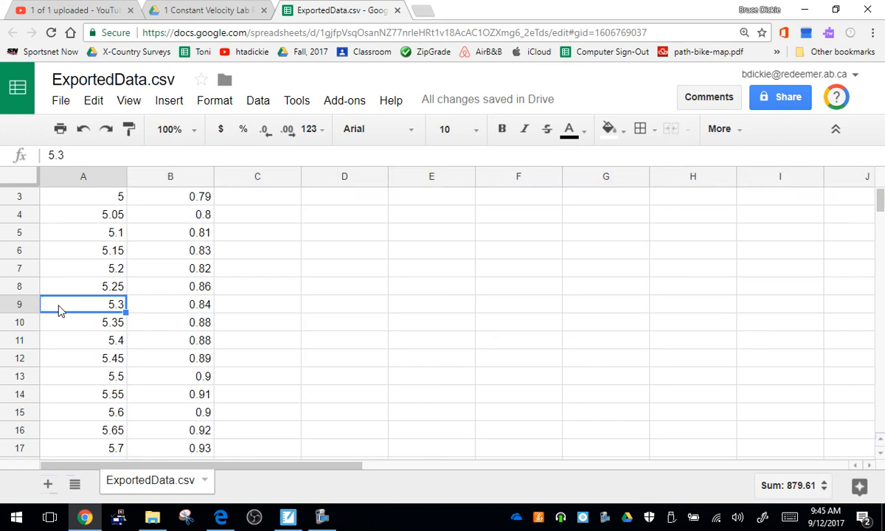
left_click(18, 304)
left_click(79, 342)
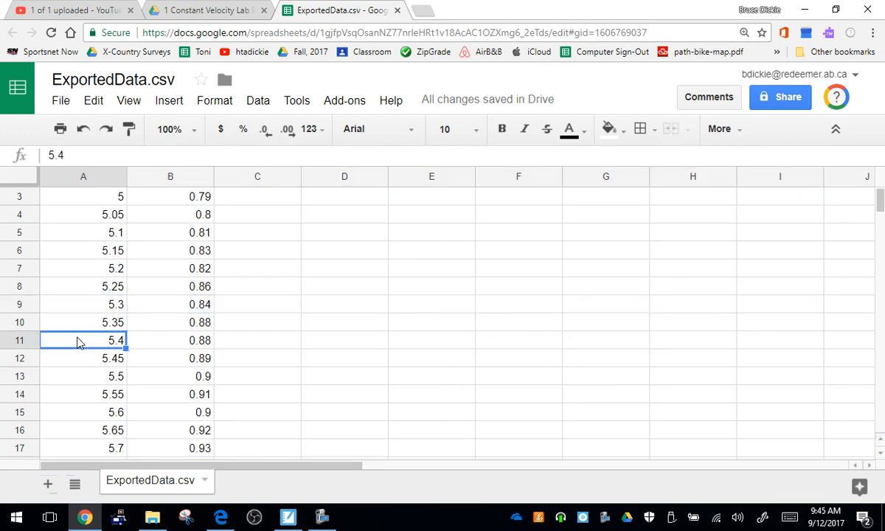
scroll(79, 341, "down", 7)
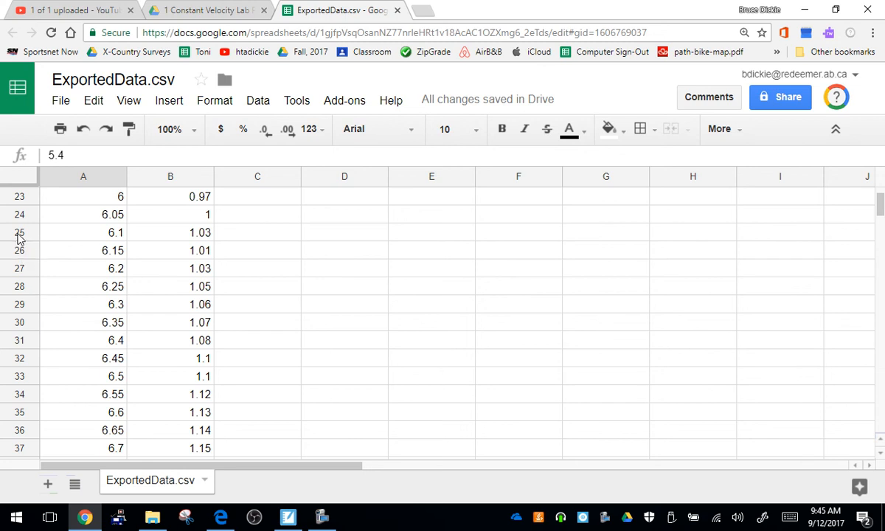
left_click_drag(14, 232, 69, 209)
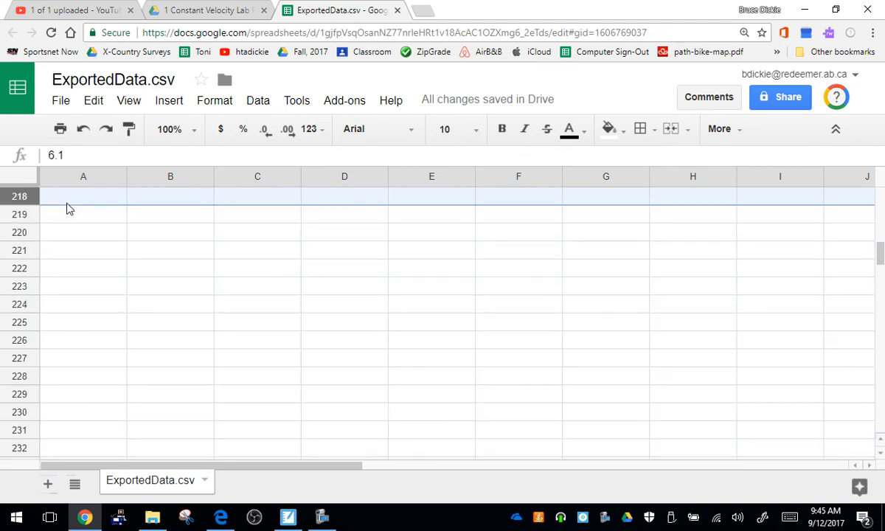
scroll(16, 247, "up", 7)
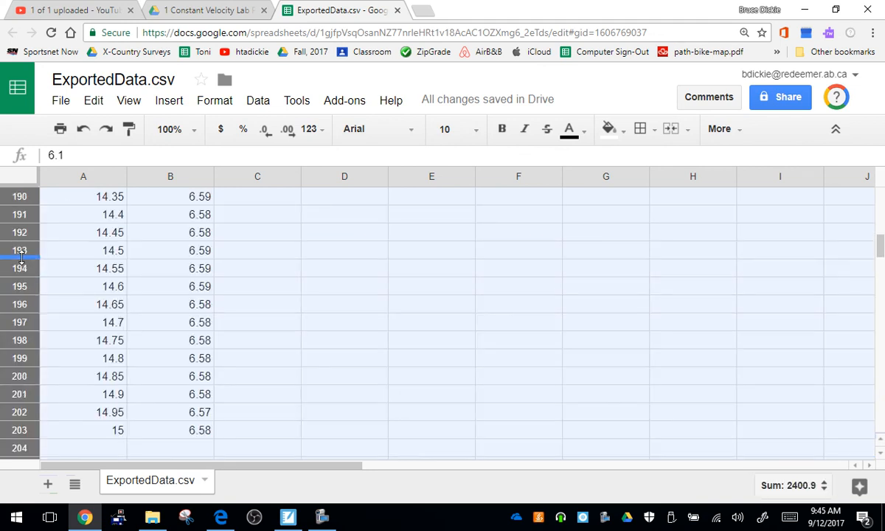
right_click(21, 263)
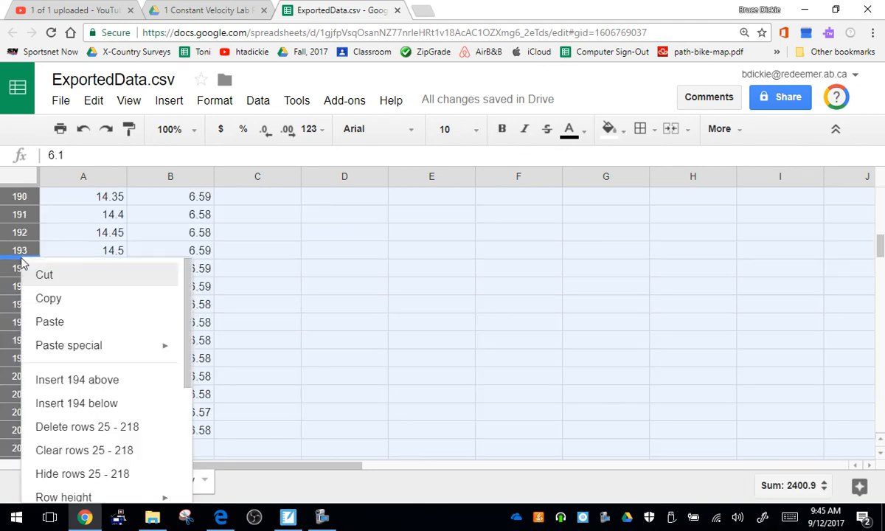
left_click(105, 427)
left_click(227, 340)
Step: Move the scatter chart to the top of the sheet so that it starts at row 1 in column C beside the data, and deselect it
scroll(227, 340, "up", 20)
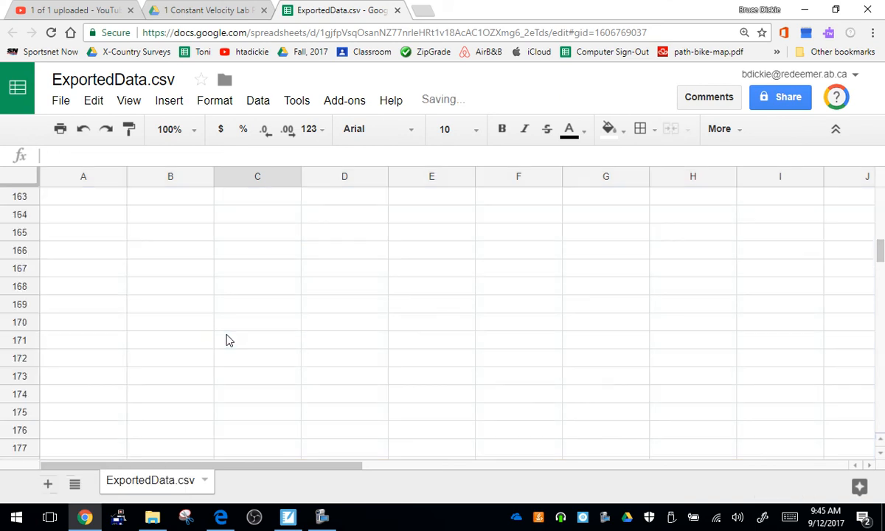
scroll(227, 340, "up", 20)
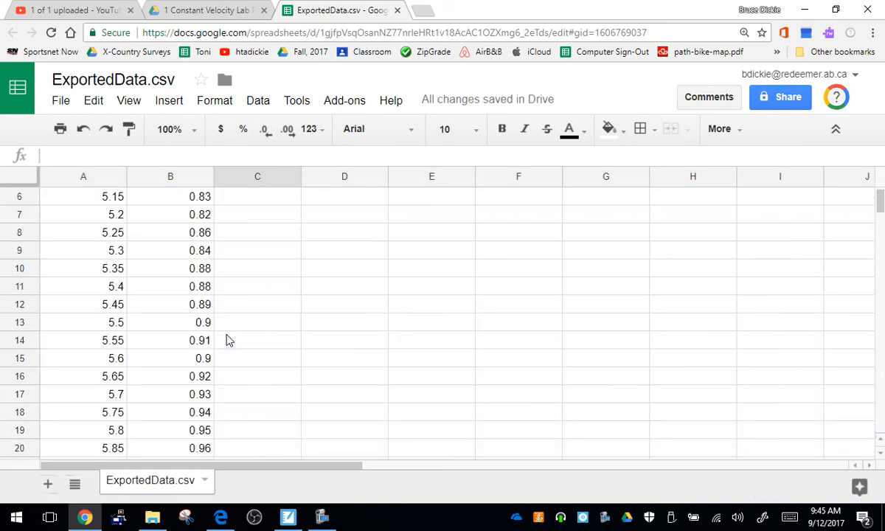
scroll(227, 340, "down", 4)
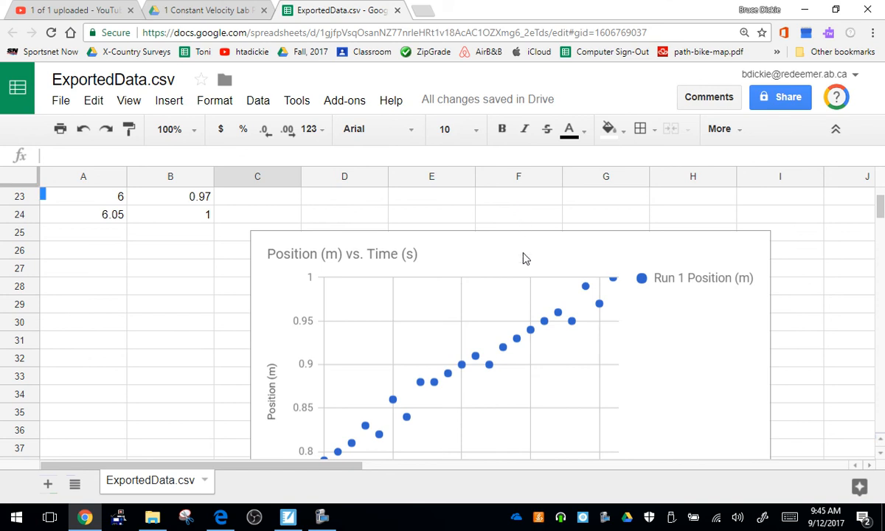
left_click_drag(525, 259, 521, 180)
scroll(504, 398, "up", 4)
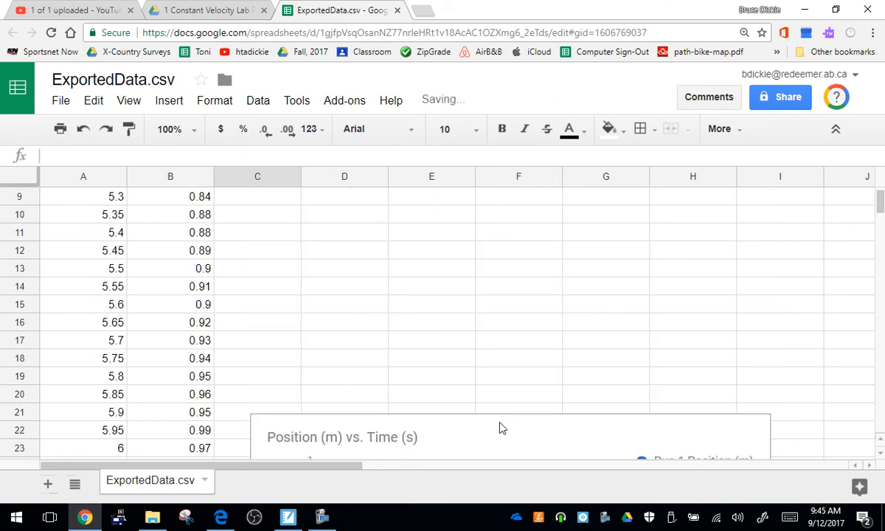
left_click_drag(499, 427, 500, 220)
scroll(500, 277, "up", 2)
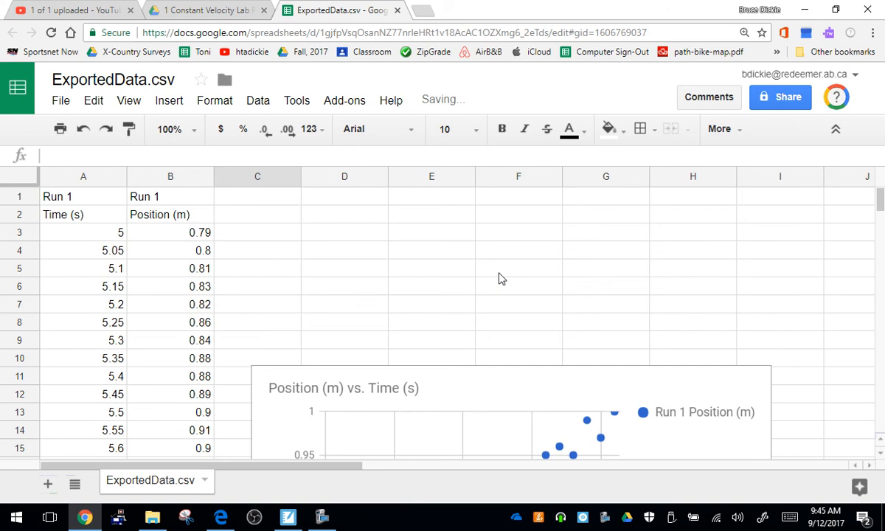
left_click(469, 403)
left_click_drag(476, 385, 502, 215)
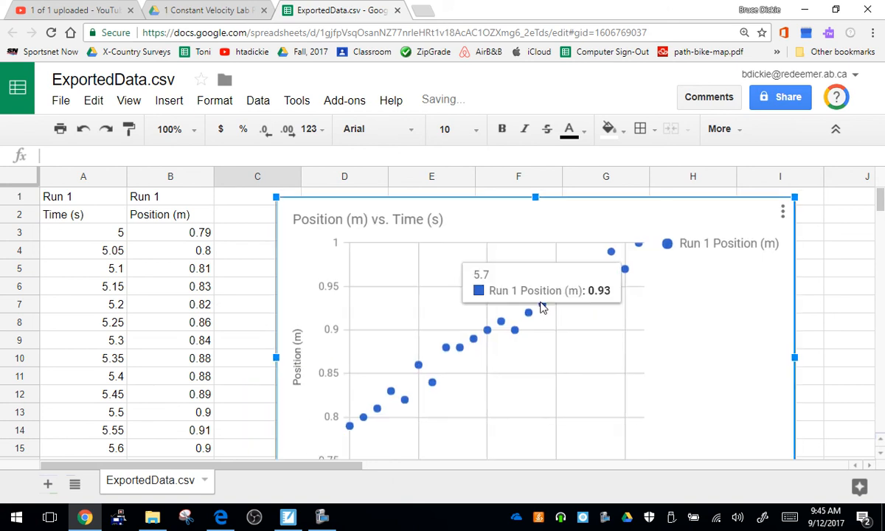
left_click(235, 277)
scroll(252, 274, "down", 2)
scroll(406, 277, "up", 2)
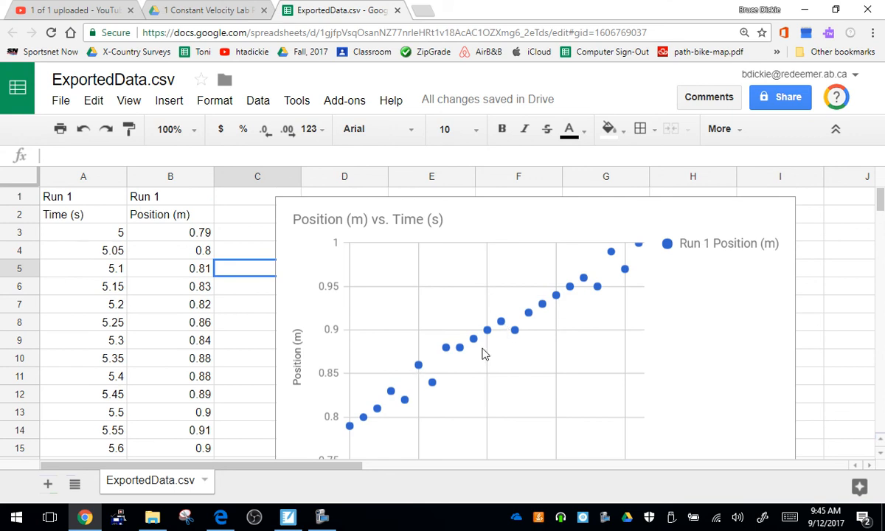
scroll(483, 354, "down", 2)
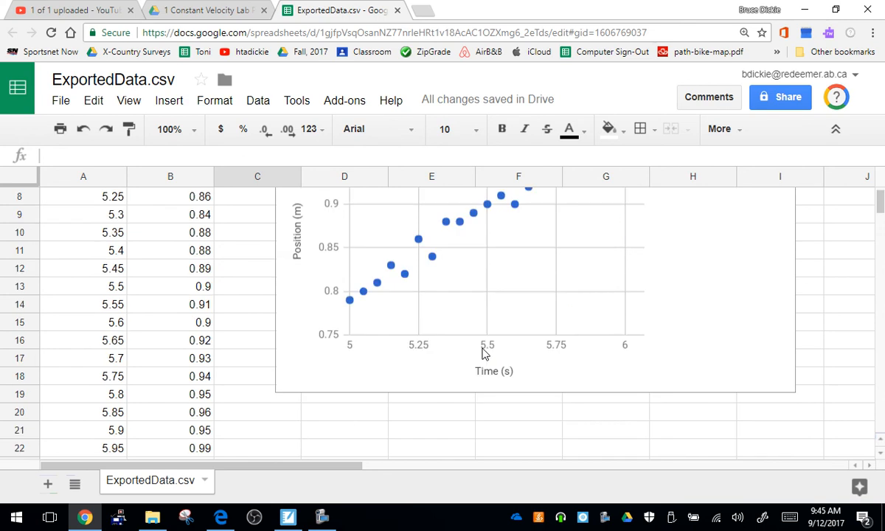
scroll(483, 354, "up", 2)
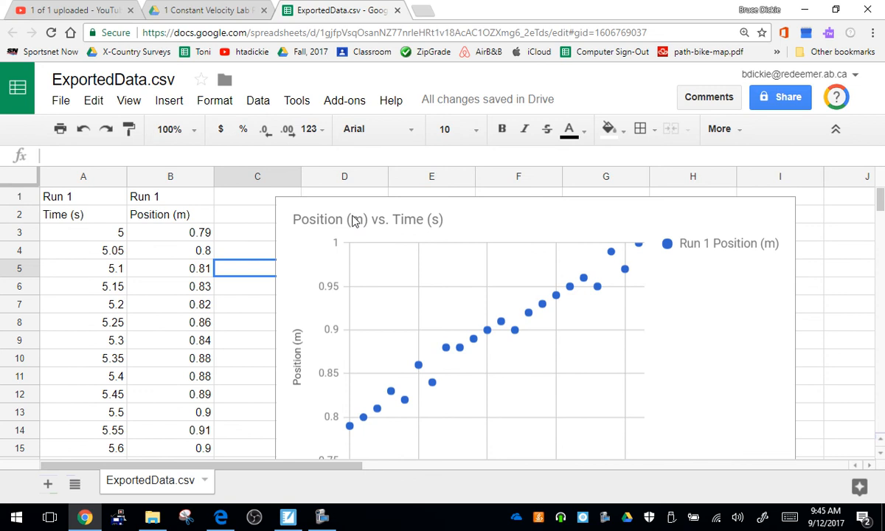
scroll(335, 297, "down", 2)
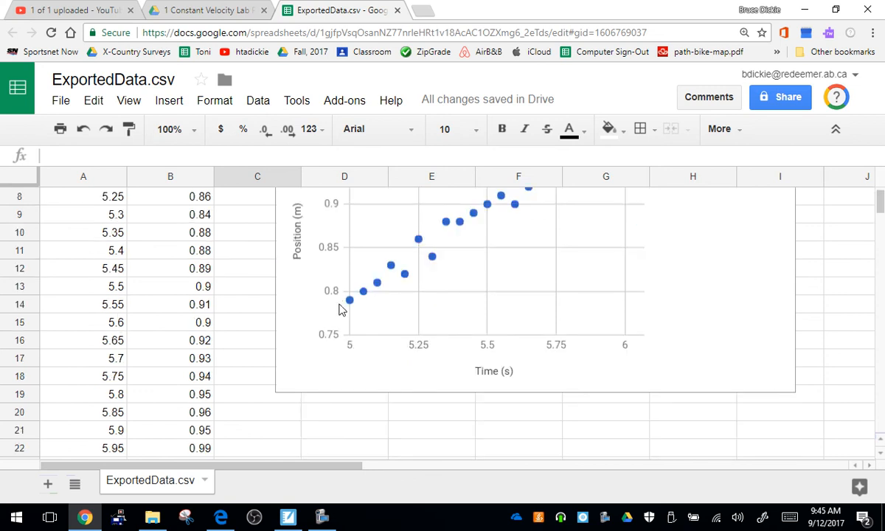
scroll(549, 388, "up", 2)
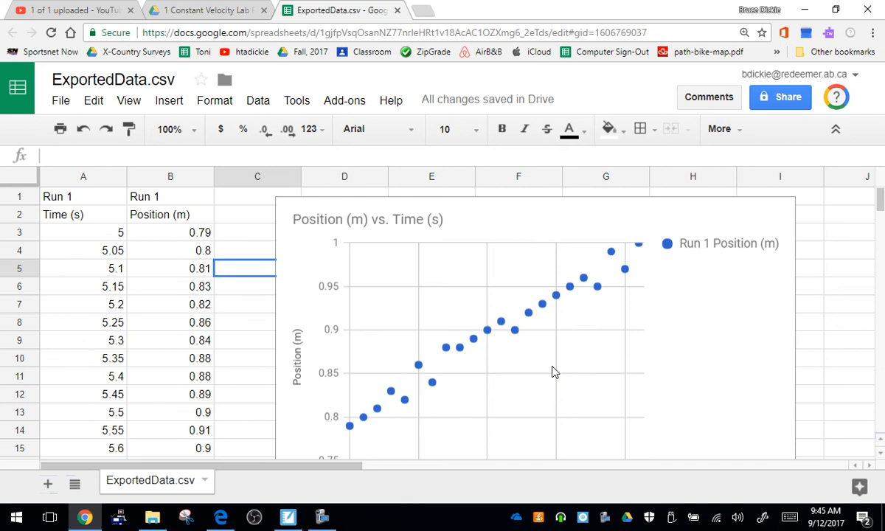
Step: Add a linear trendline to the Run 1 Position (m) series of the scatter chart and color the line red
double_click(712, 302)
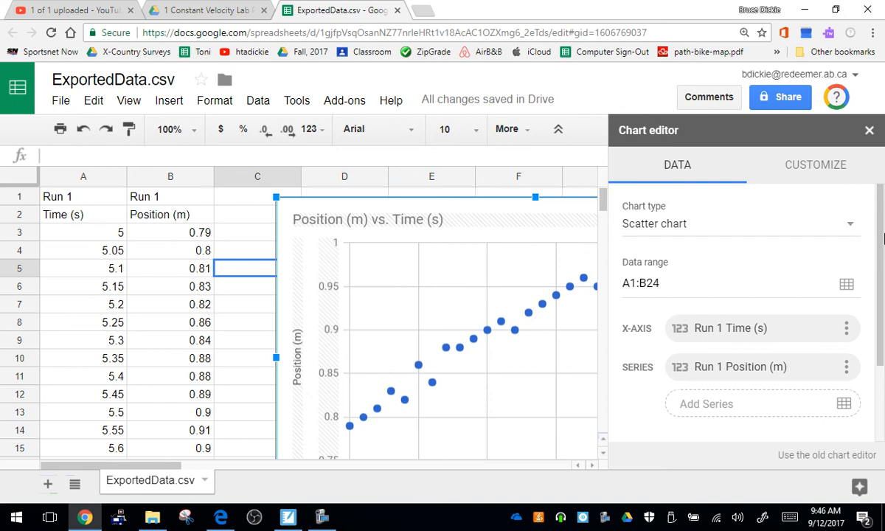
left_click(789, 160)
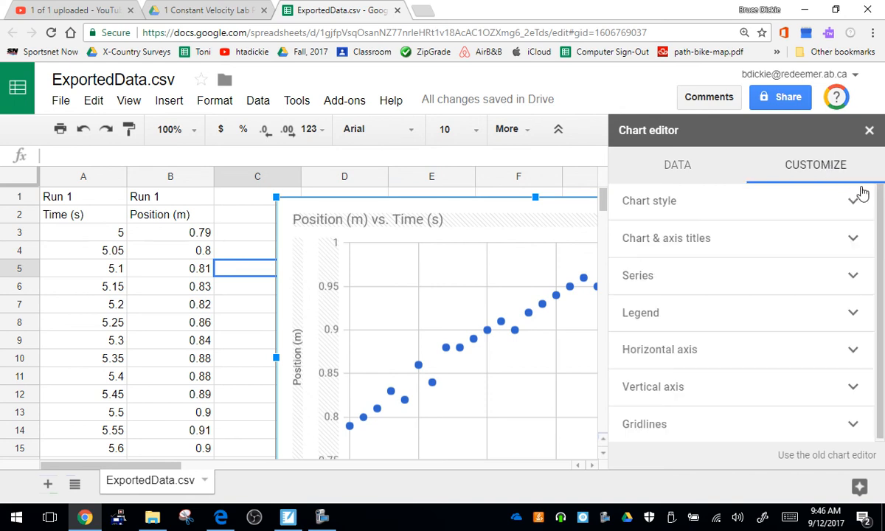
left_click(640, 278)
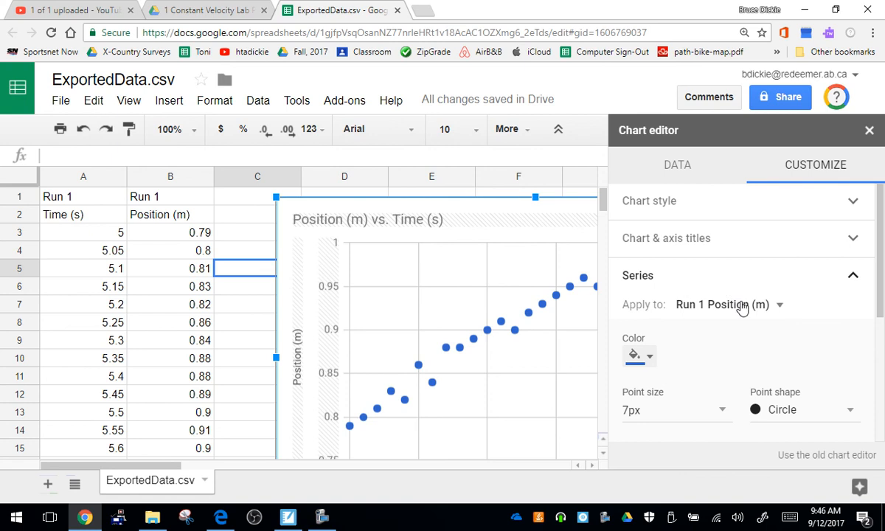
scroll(743, 310, "down", 3)
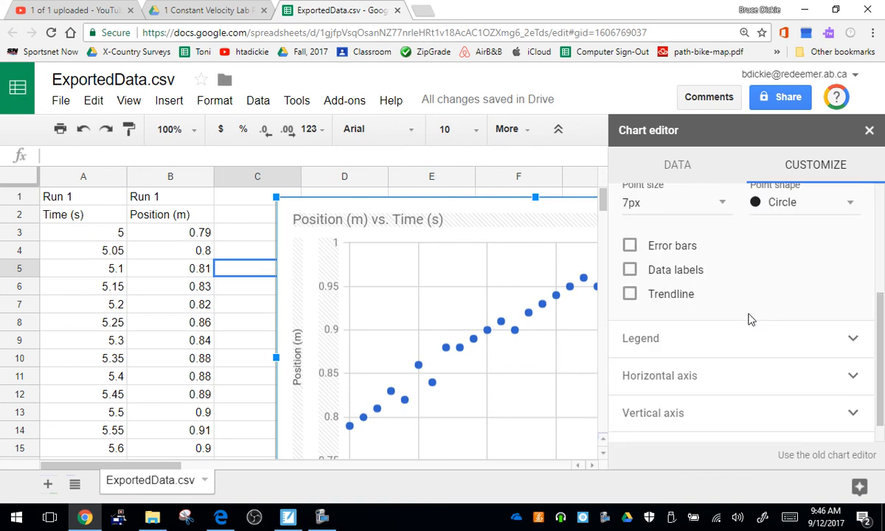
left_click(629, 294)
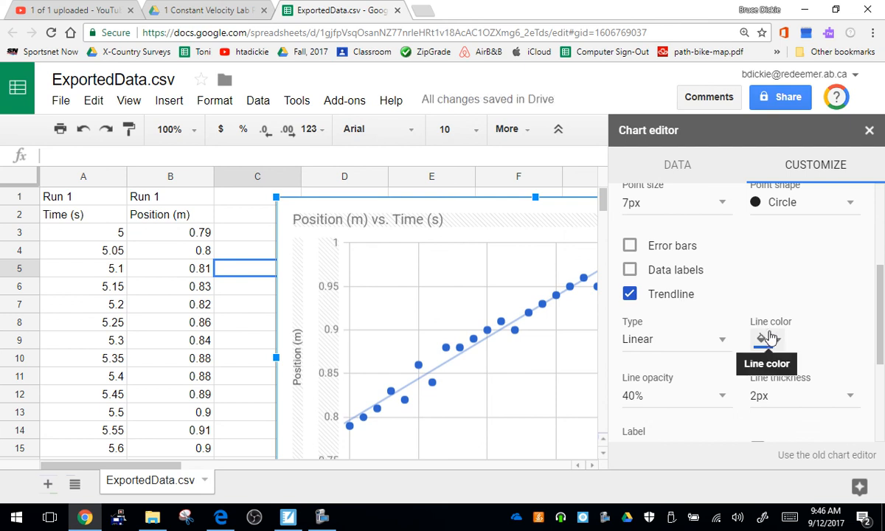
left_click(767, 337)
left_click(643, 165)
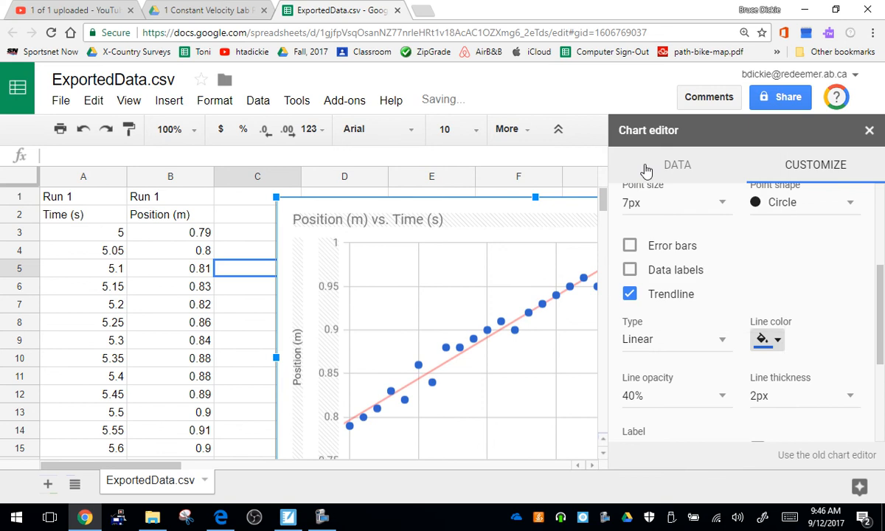
Step: Set the trendline's opacity to 100% and its thickness to 4px, and close the chart editor
scroll(745, 309, "down", 1)
left_click(699, 329)
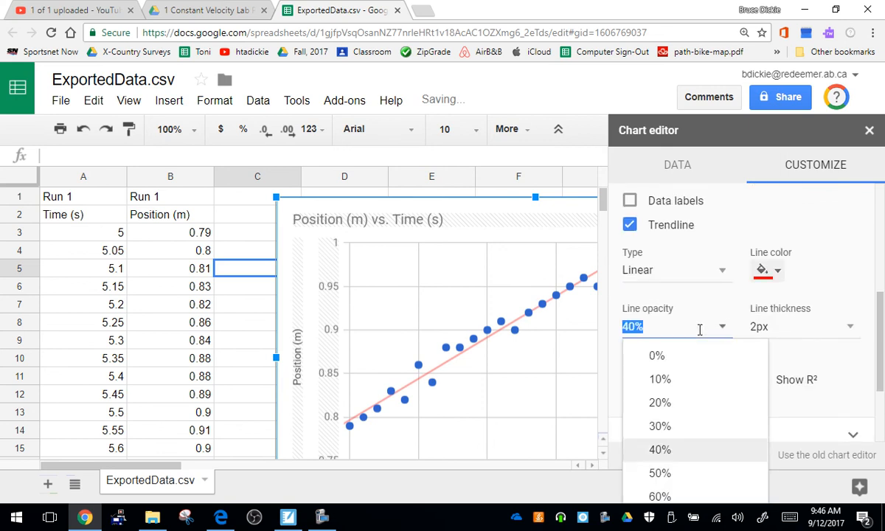
scroll(882, 322, "down", 2)
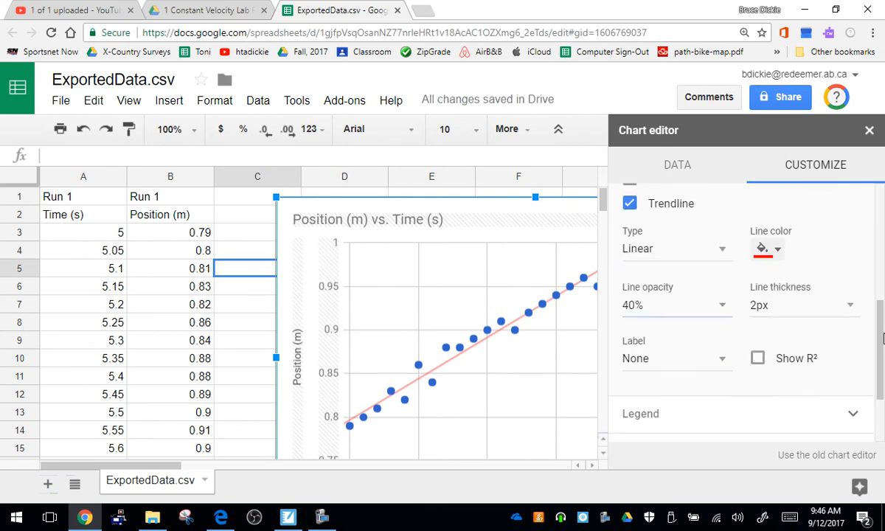
left_click(694, 236)
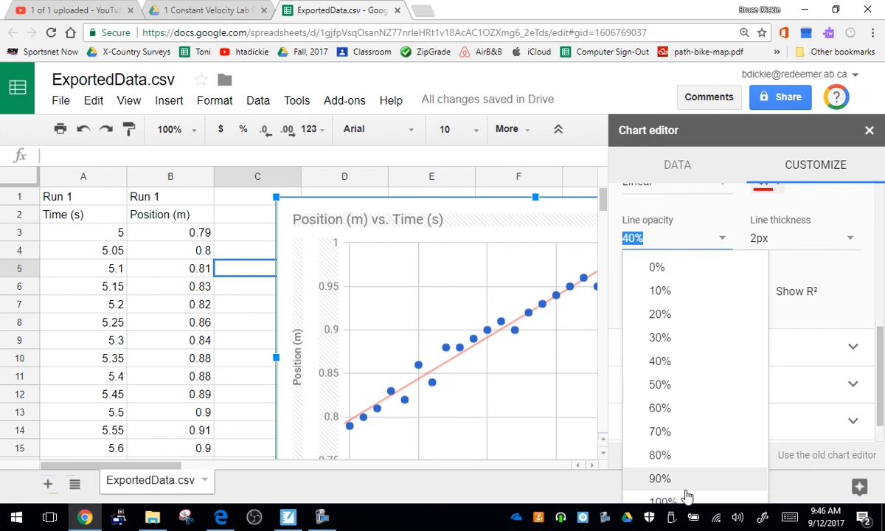
left_click(686, 499)
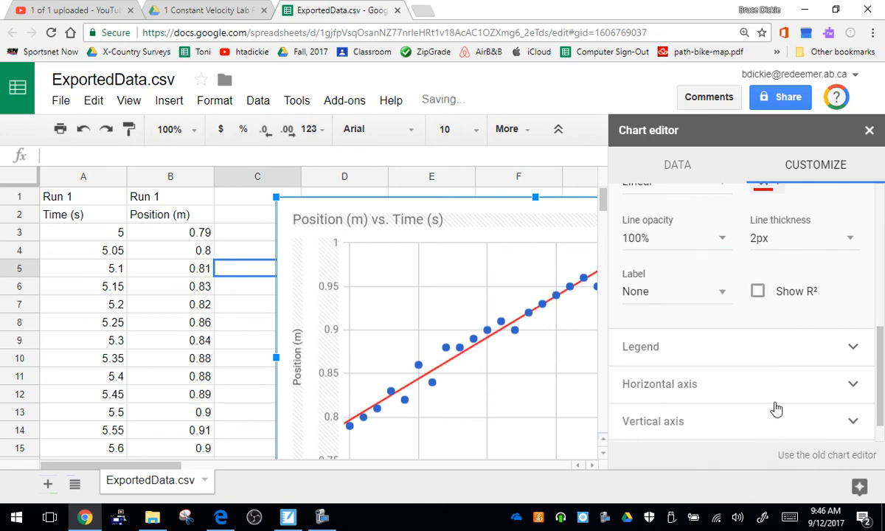
left_click(789, 232)
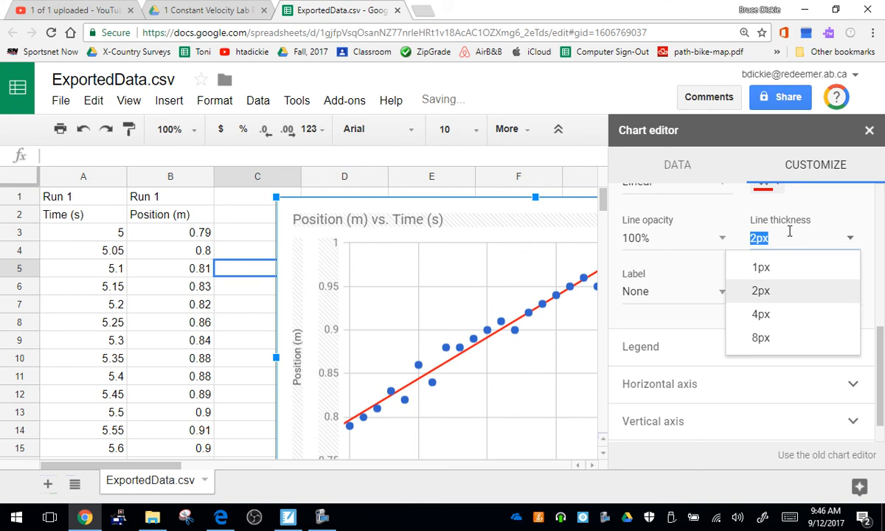
left_click(769, 323)
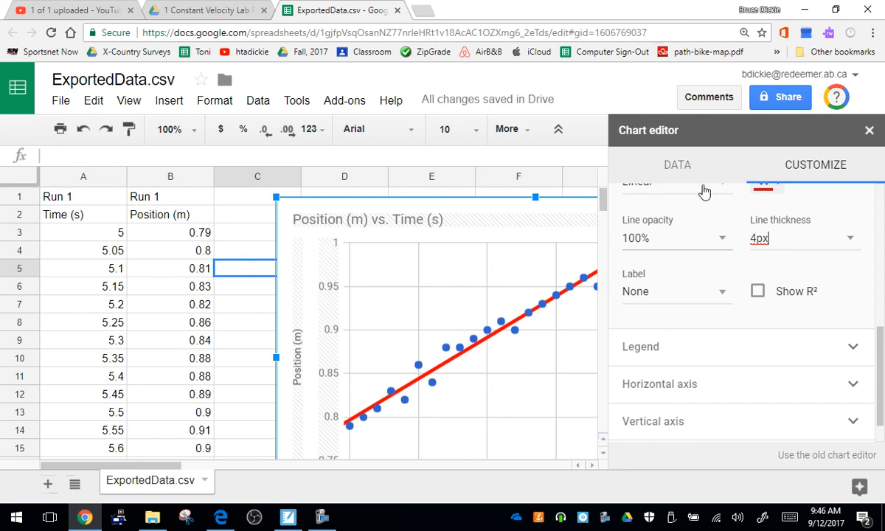
left_click(869, 131)
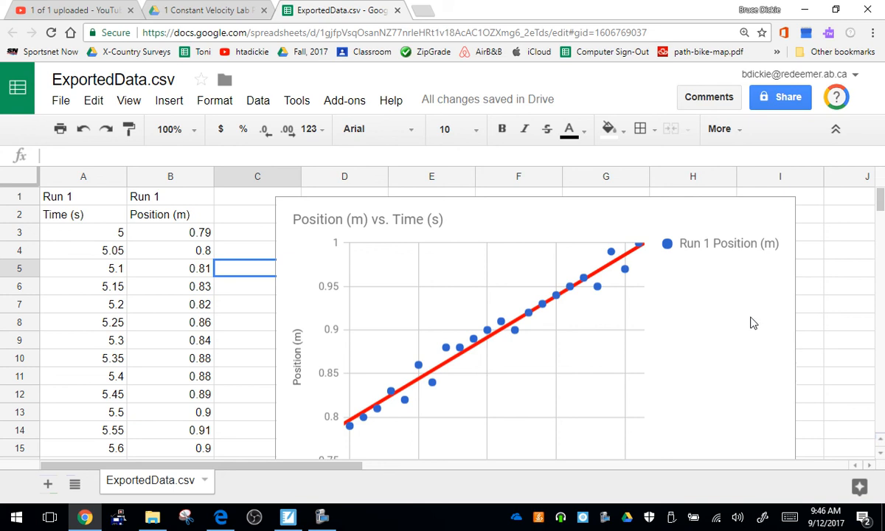
Step: Label the Run 1 Position (m) trendline with its equation using the Use Equation option, and close the chart editor
double_click(711, 300)
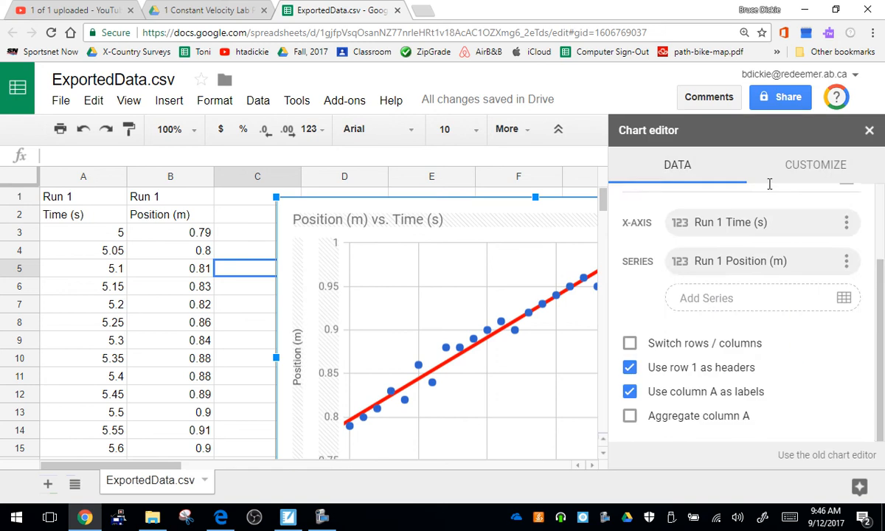
left_click(797, 167)
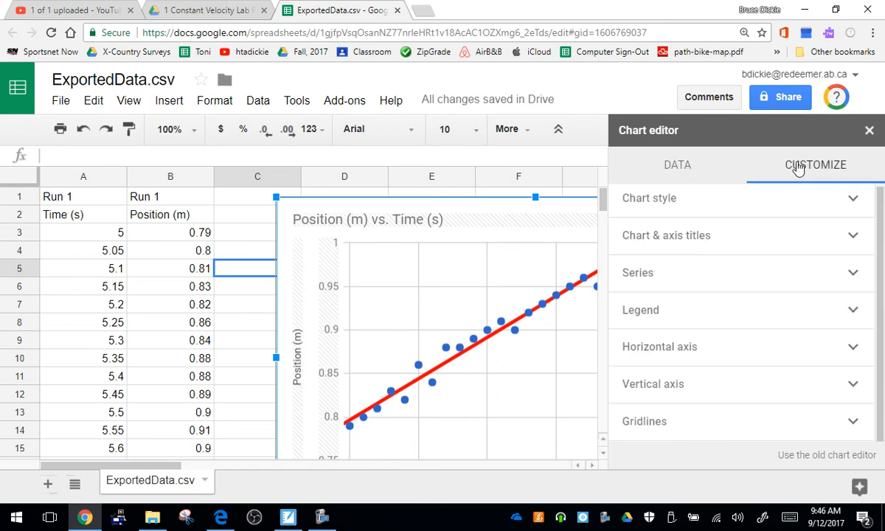
left_click(652, 275)
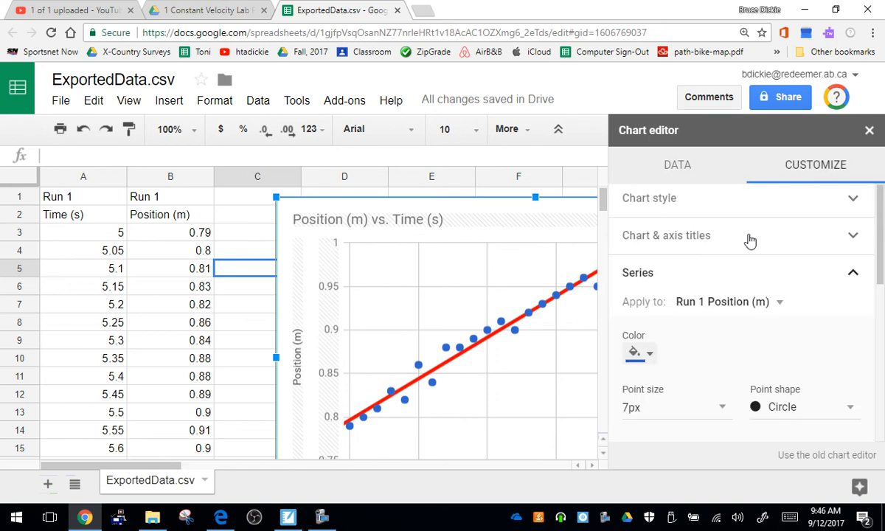
scroll(738, 280, "down", 2)
scroll(738, 282, "down", 2)
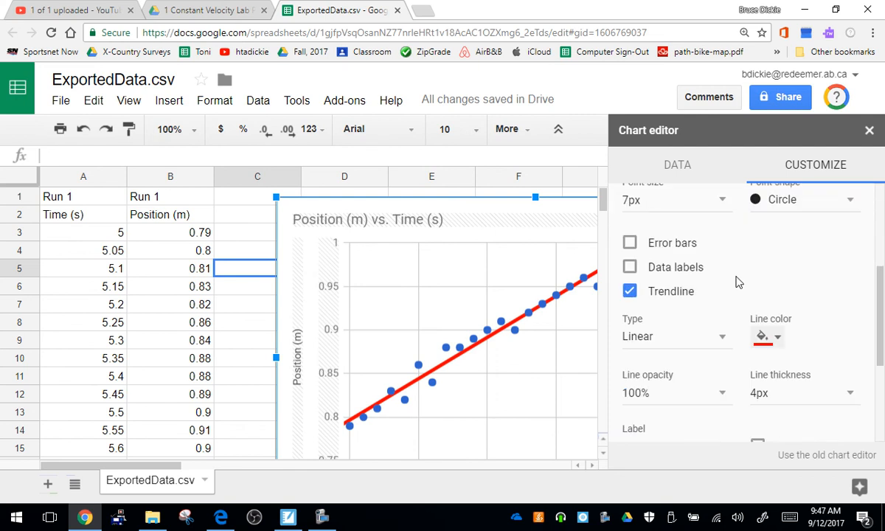
scroll(669, 298, "down", 1)
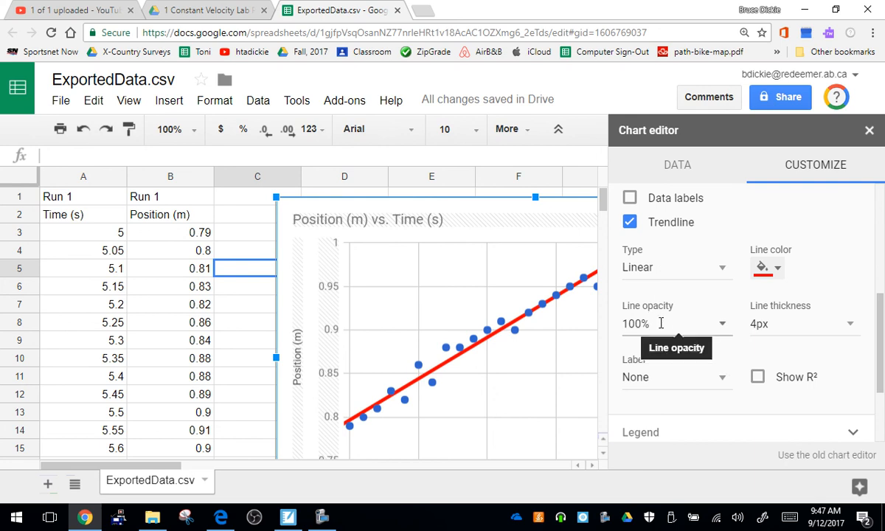
left_click(671, 377)
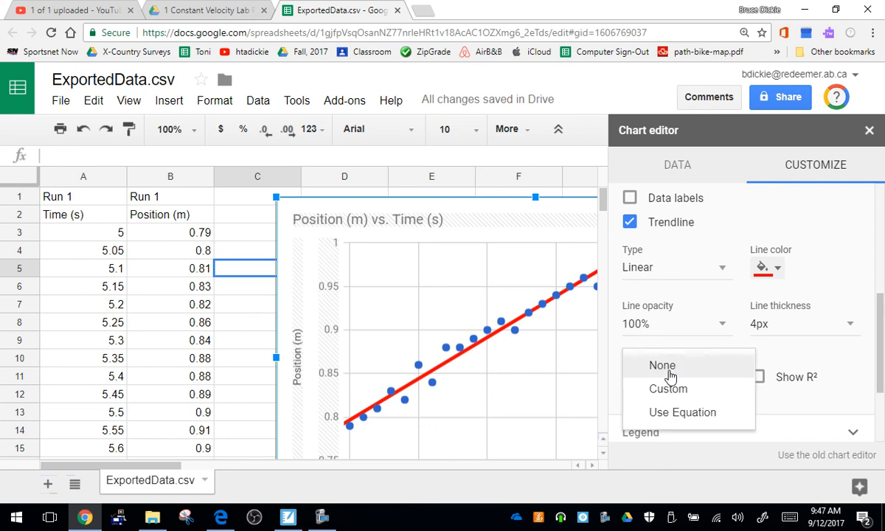
left_click(678, 414)
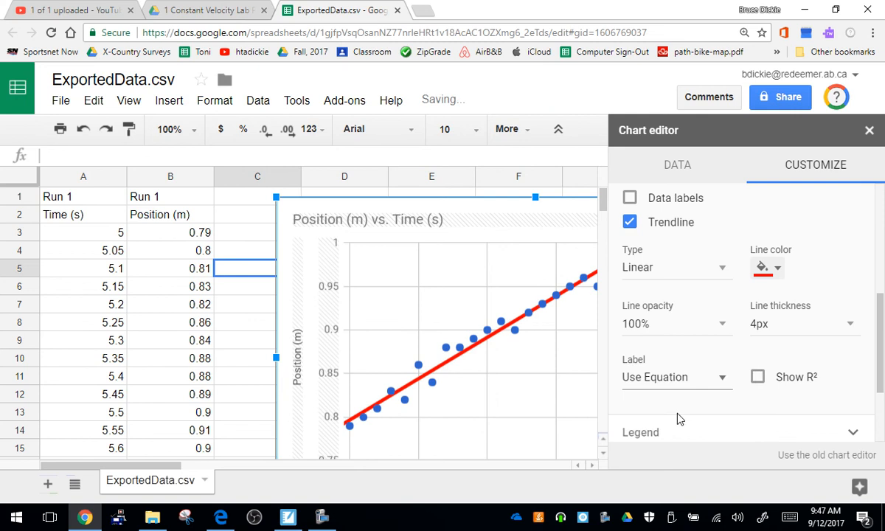
left_click(869, 130)
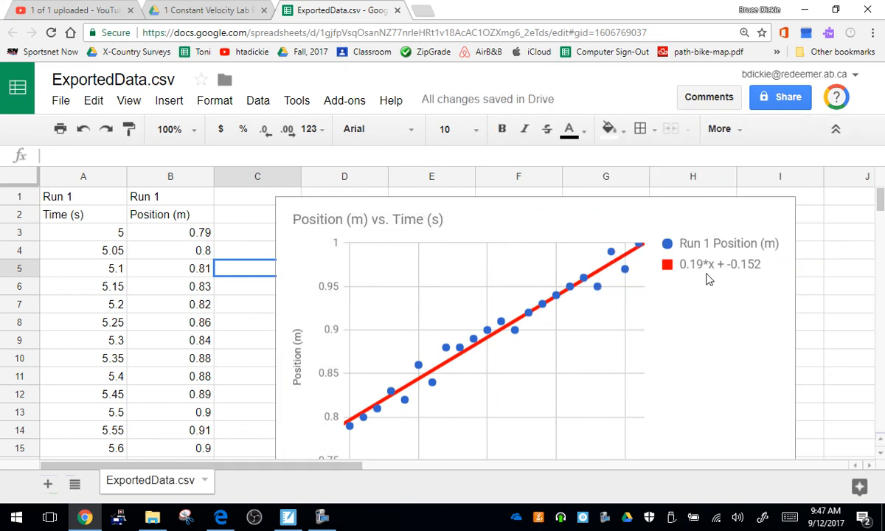